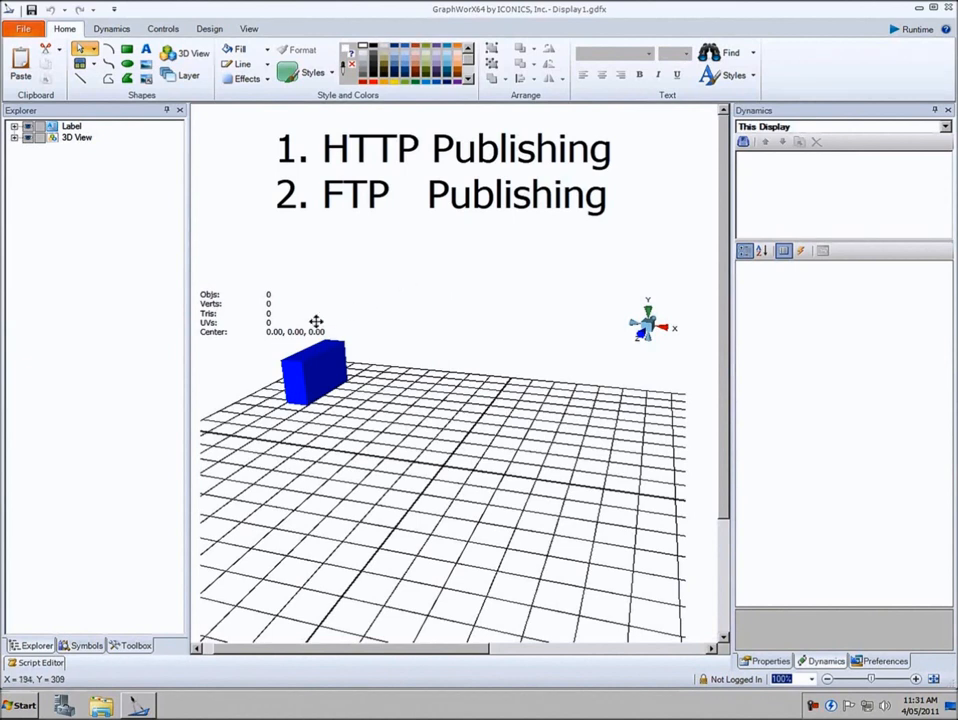
Step: Check in Server Manager whether the WebDAV Publishing role service is installed for Web Server (IIS), then leave without adding role services
{"action": "left_click", "coordinate": [65, 707]}
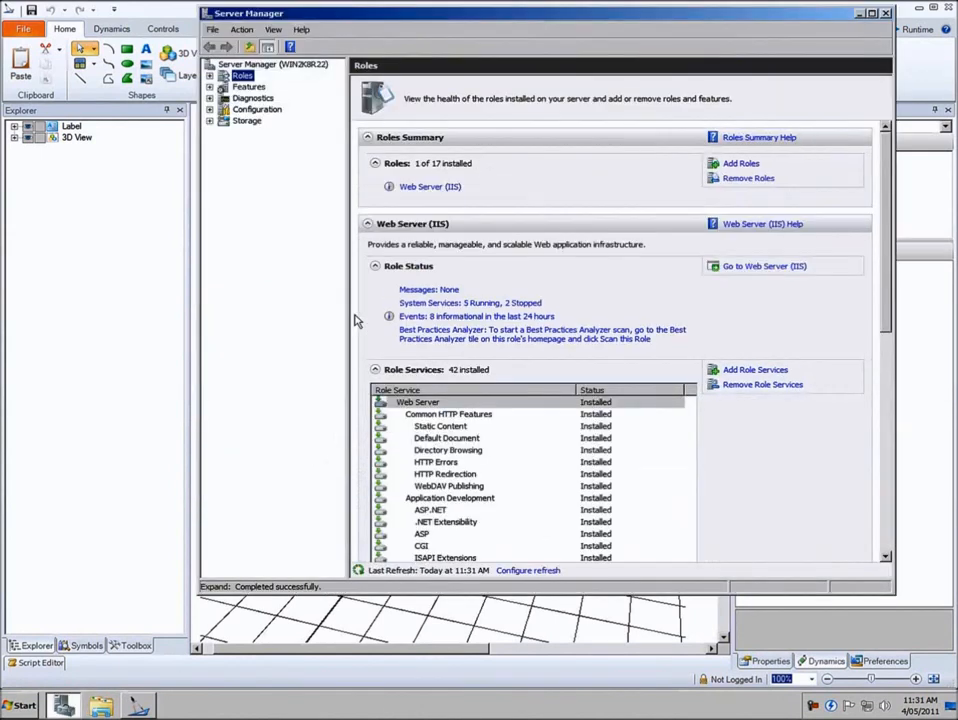
{"action": "left_click", "coordinate": [209, 76]}
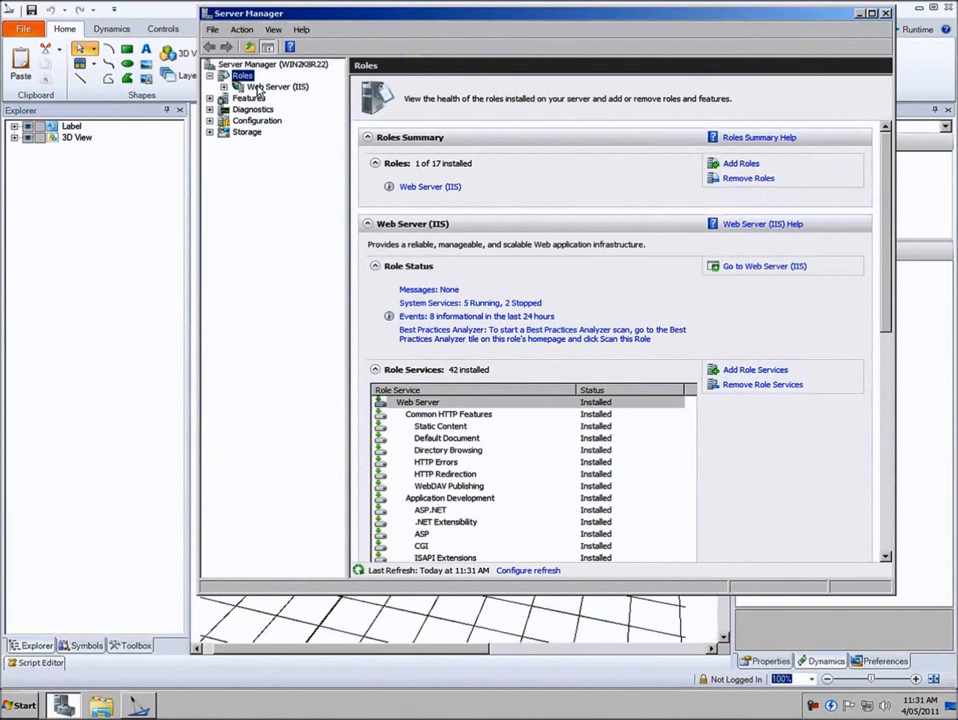
{"action": "right_click", "coordinate": [258, 88]}
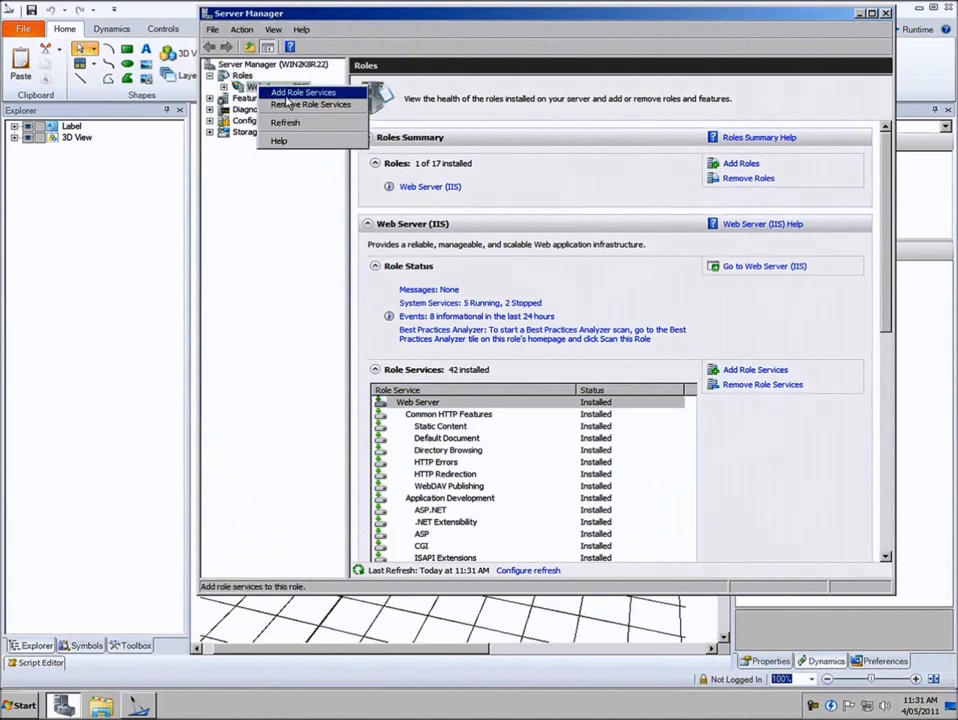
{"action": "left_click", "coordinate": [286, 94]}
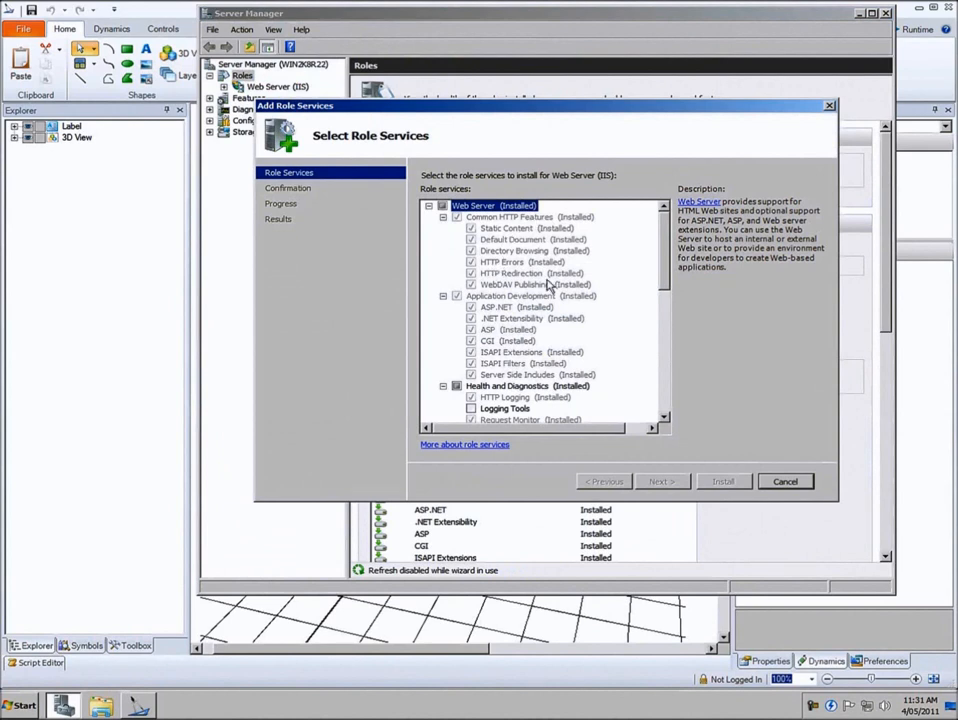
{"action": "left_click", "coordinate": [550, 284]}
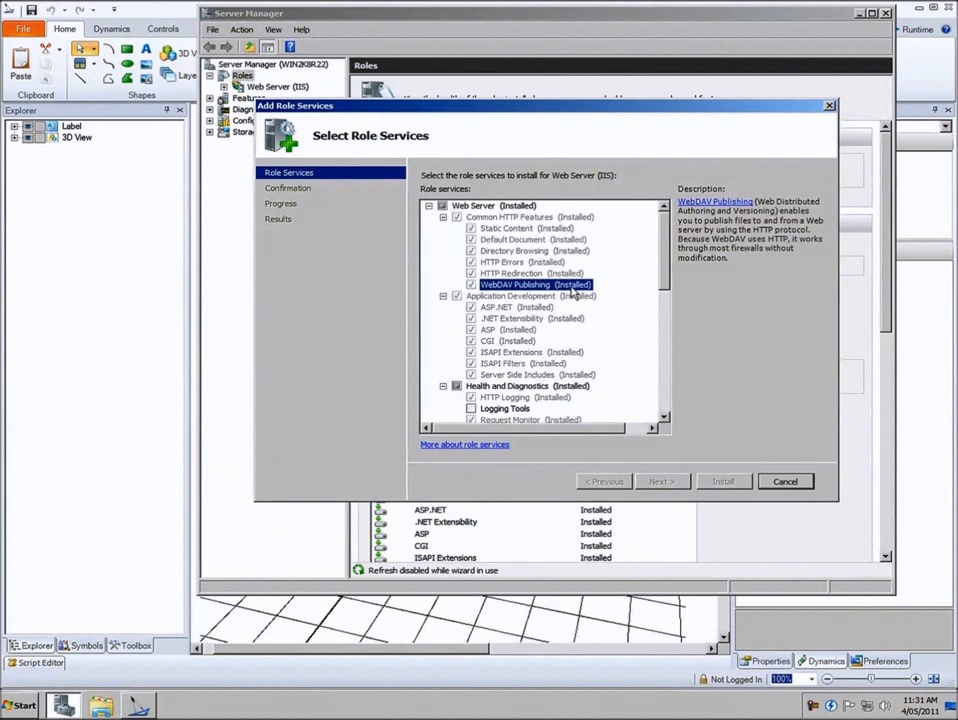
{"action": "left_click", "coordinate": [785, 481]}
{"action": "left_click", "coordinate": [600, 313]}
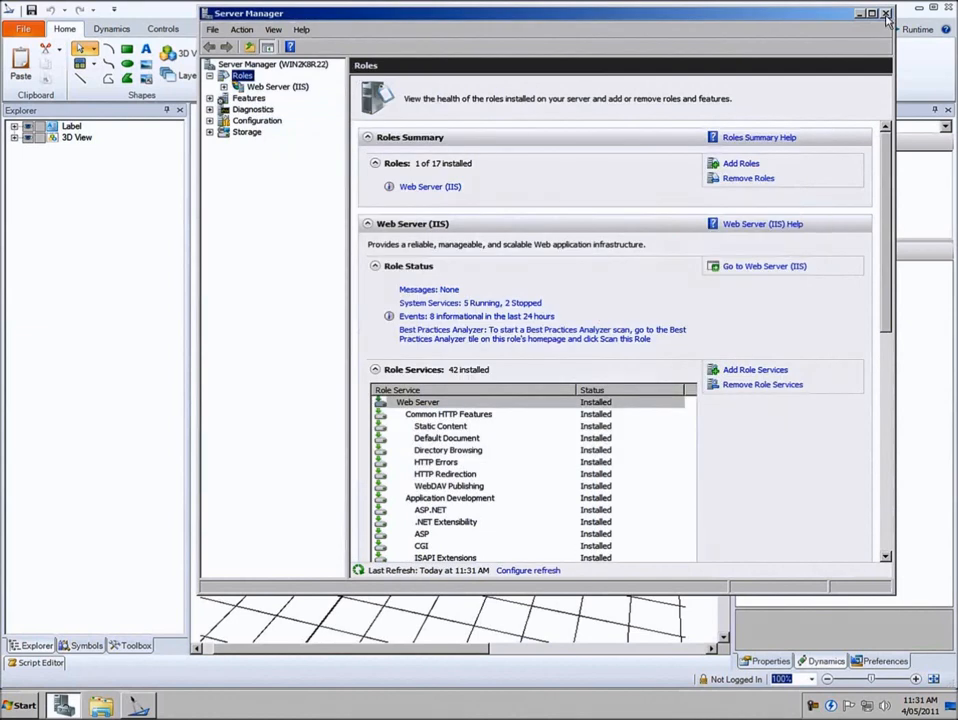
{"action": "left_click", "coordinate": [885, 13]}
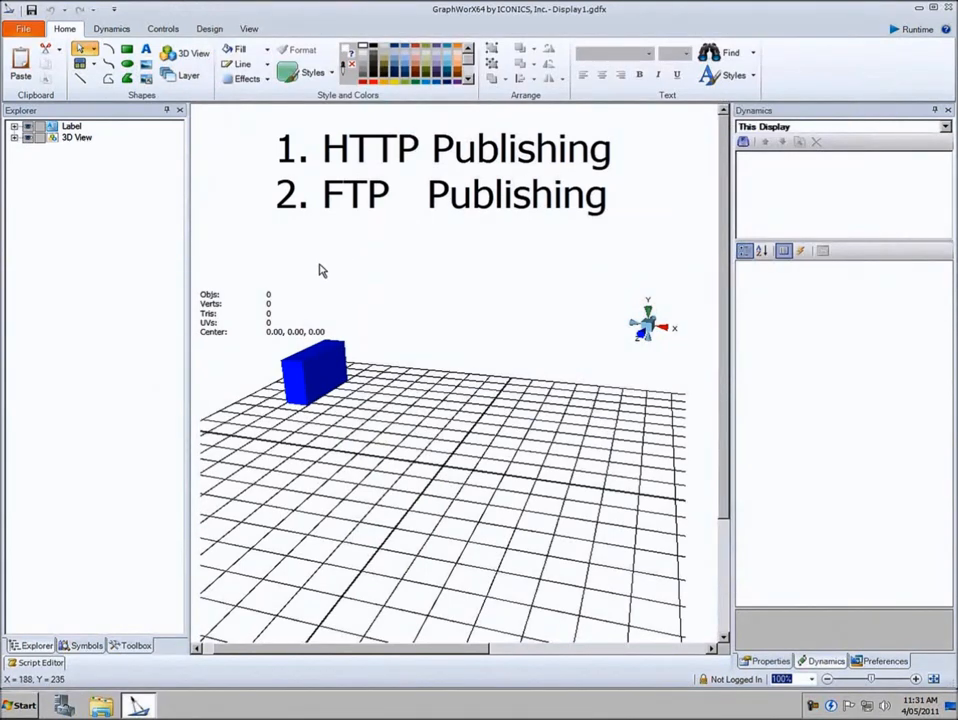
Step: Open Internet Information Services (IIS) Manager from the Windows administrative tools
{"action": "left_click", "coordinate": [25, 706]}
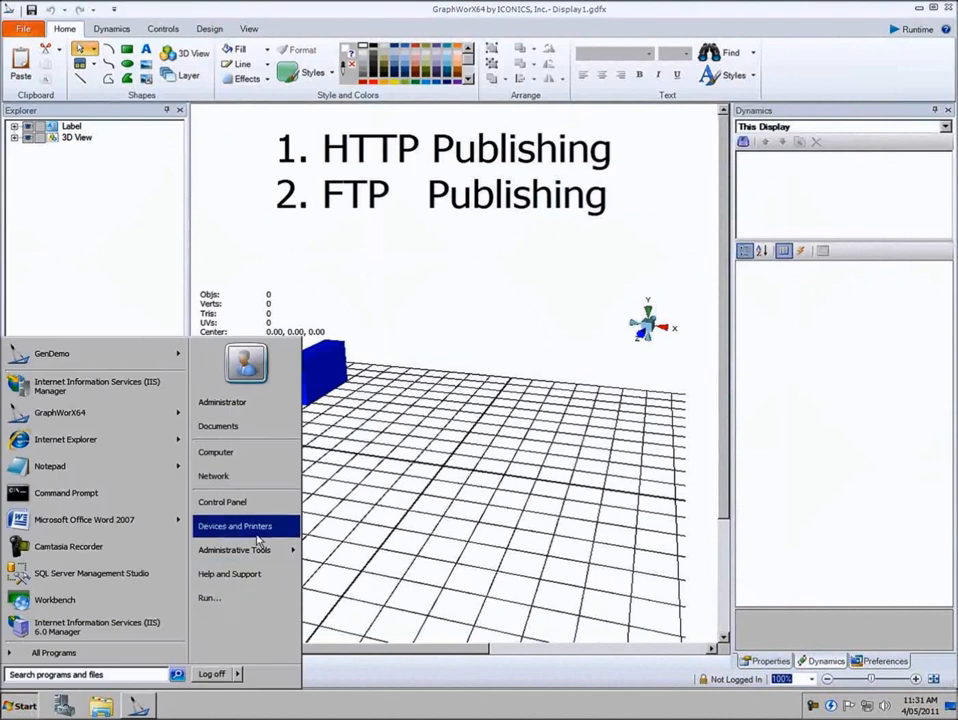
{"action": "left_click", "coordinate": [228, 503]}
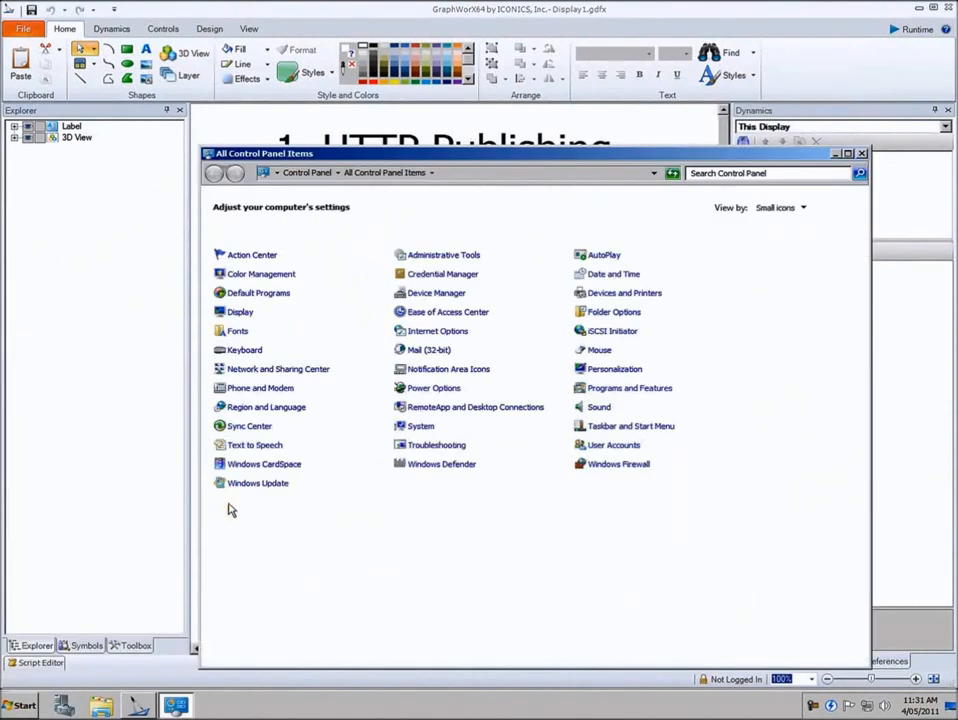
{"action": "left_click", "coordinate": [448, 256]}
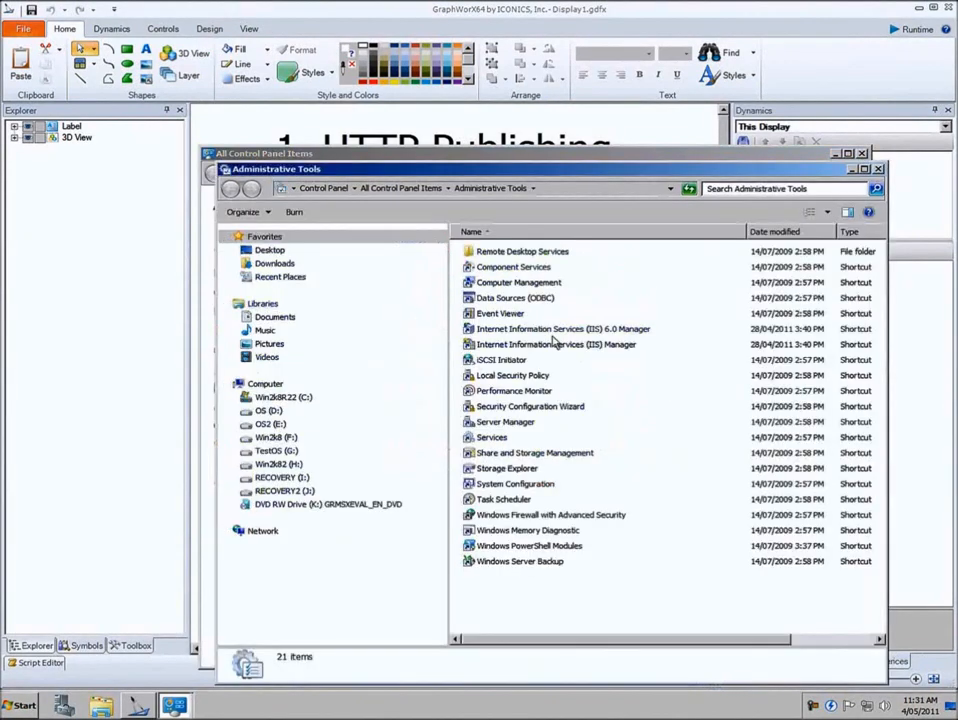
{"action": "left_click", "coordinate": [602, 346]}
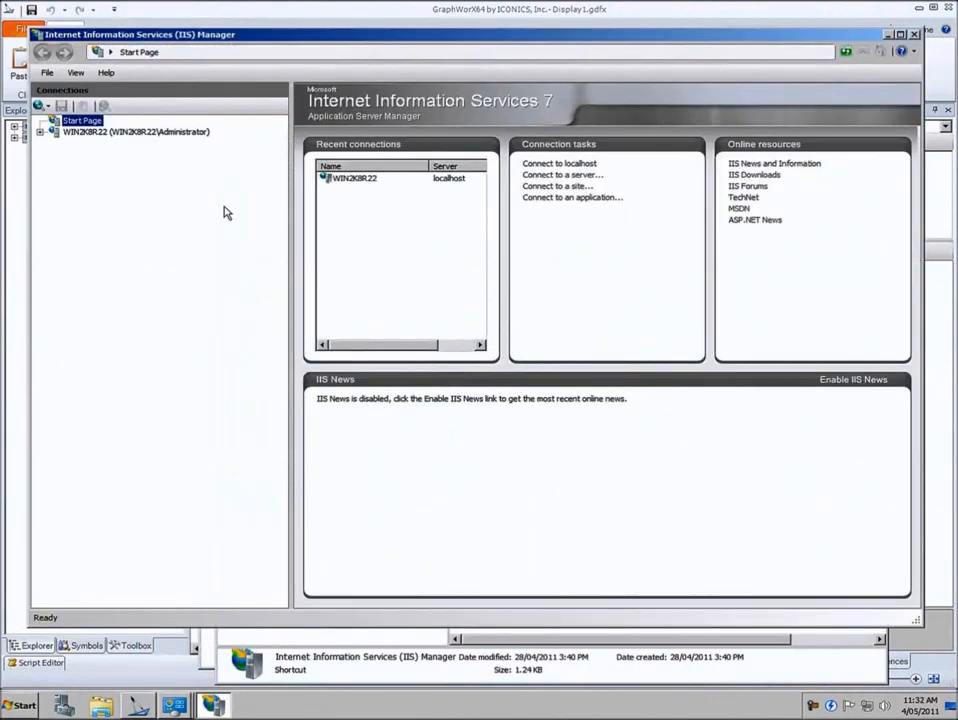
Step: Open the WebDAV authoring rules of the Default Web Site and enable WebDAV
{"action": "left_click", "coordinate": [39, 131]}
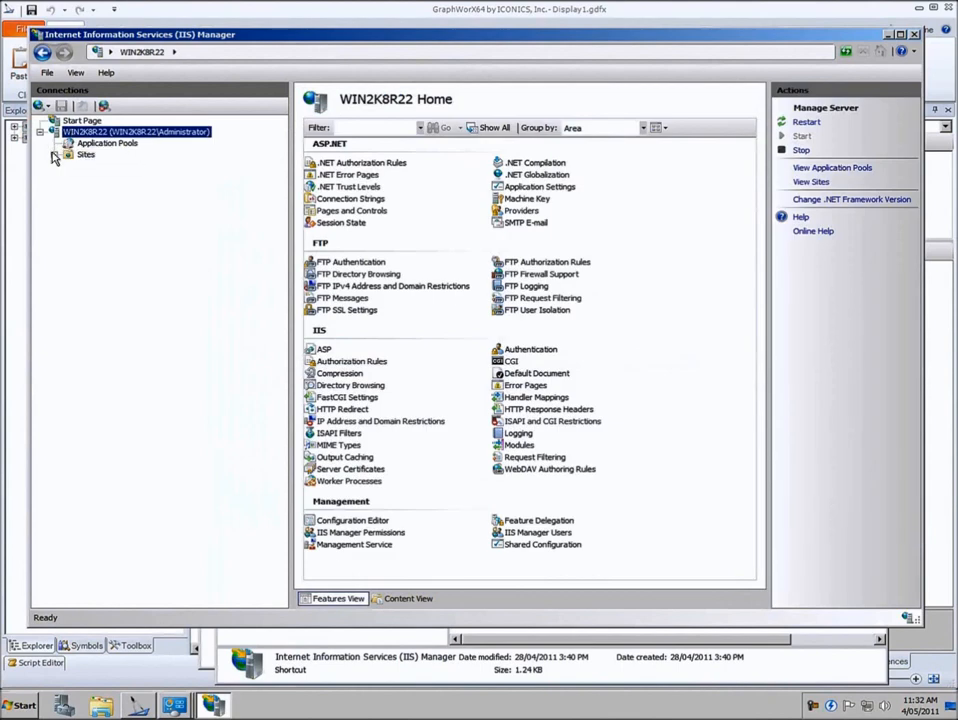
{"action": "left_click", "coordinate": [55, 154]}
{"action": "left_click", "coordinate": [68, 165]}
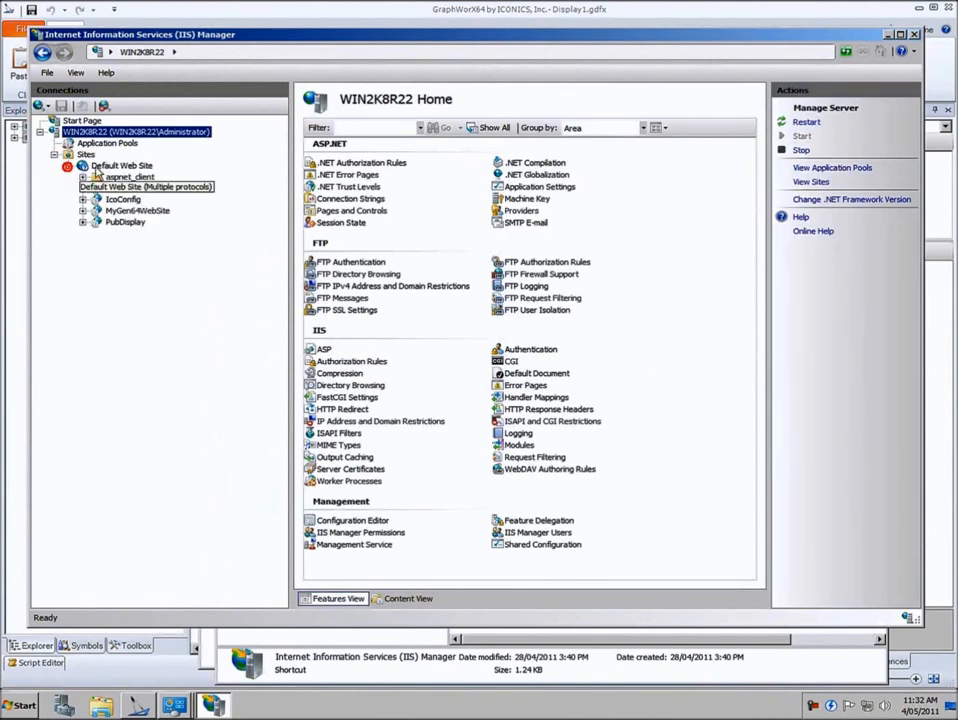
{"action": "left_click", "coordinate": [121, 165]}
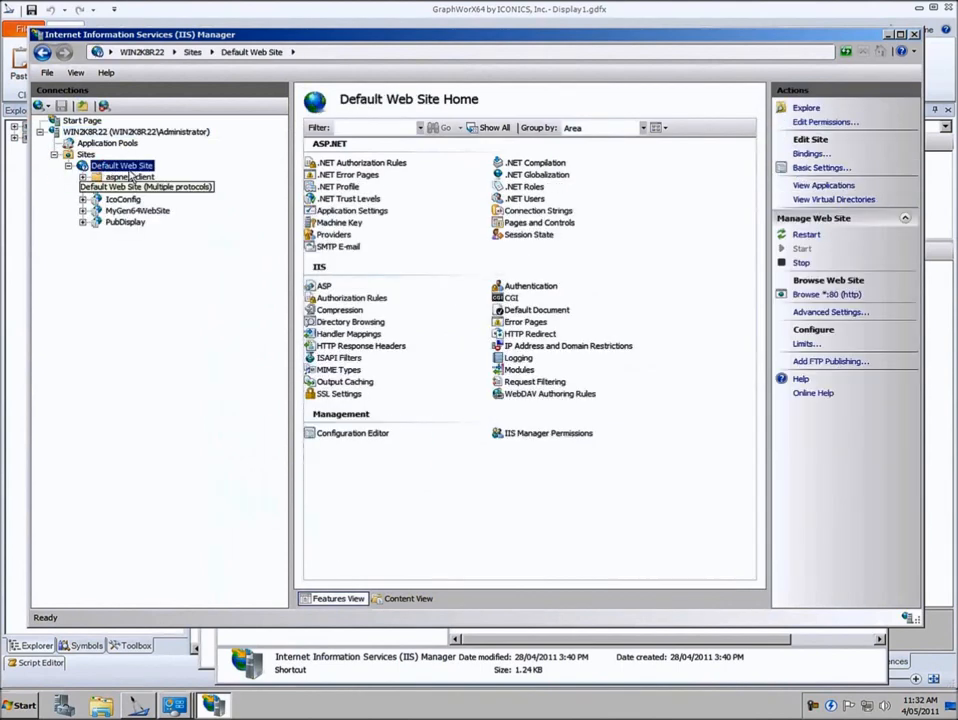
{"action": "left_click", "coordinate": [548, 395]}
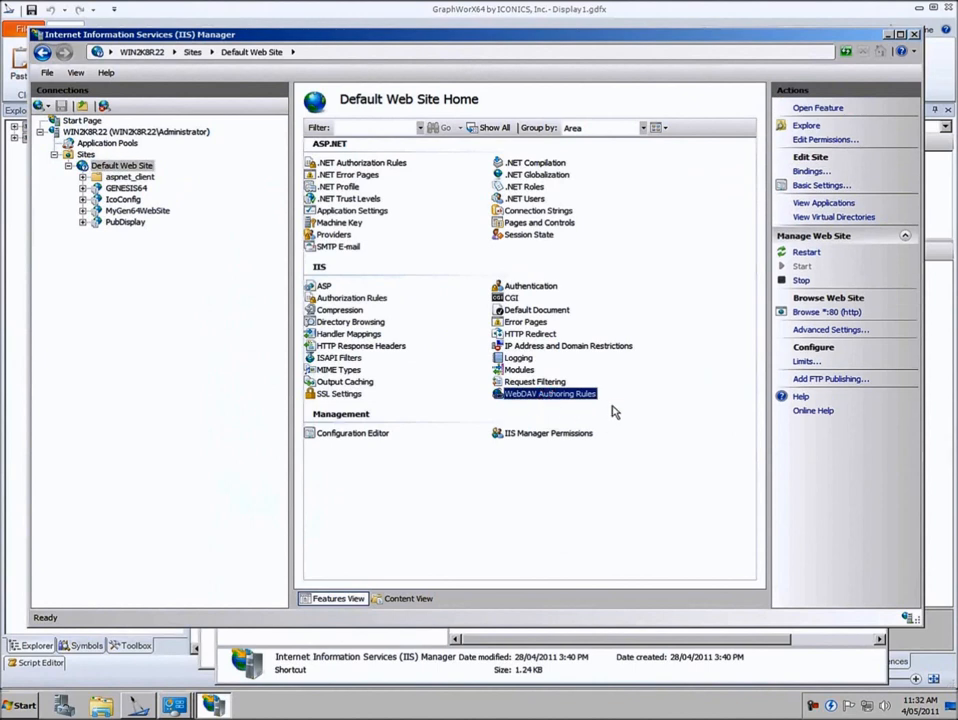
{"action": "double_click", "coordinate": [551, 395]}
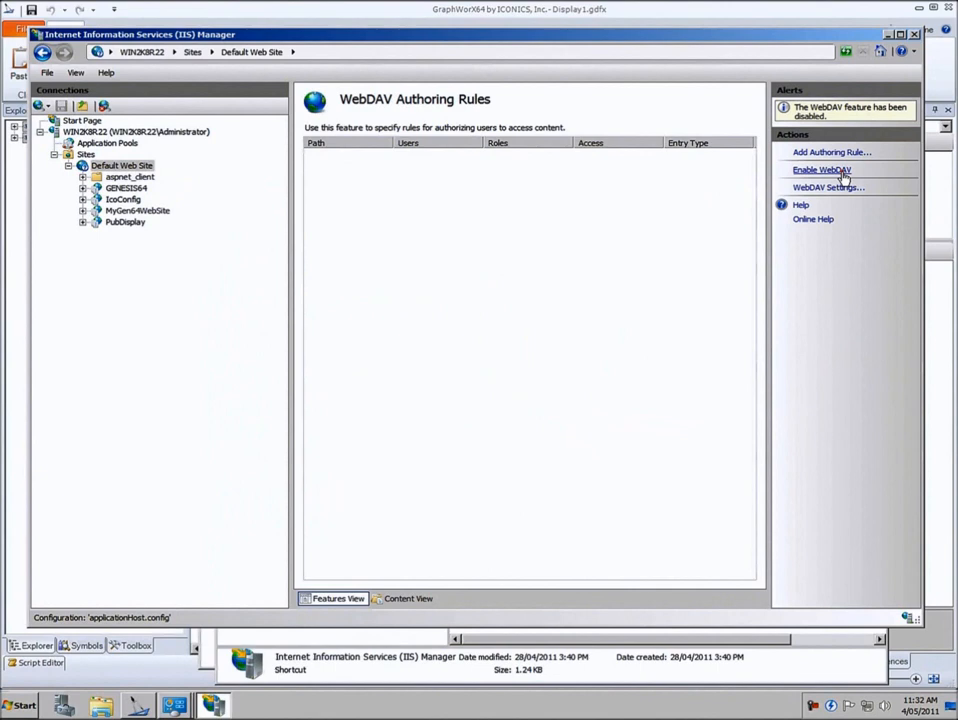
{"action": "left_click", "coordinate": [843, 177]}
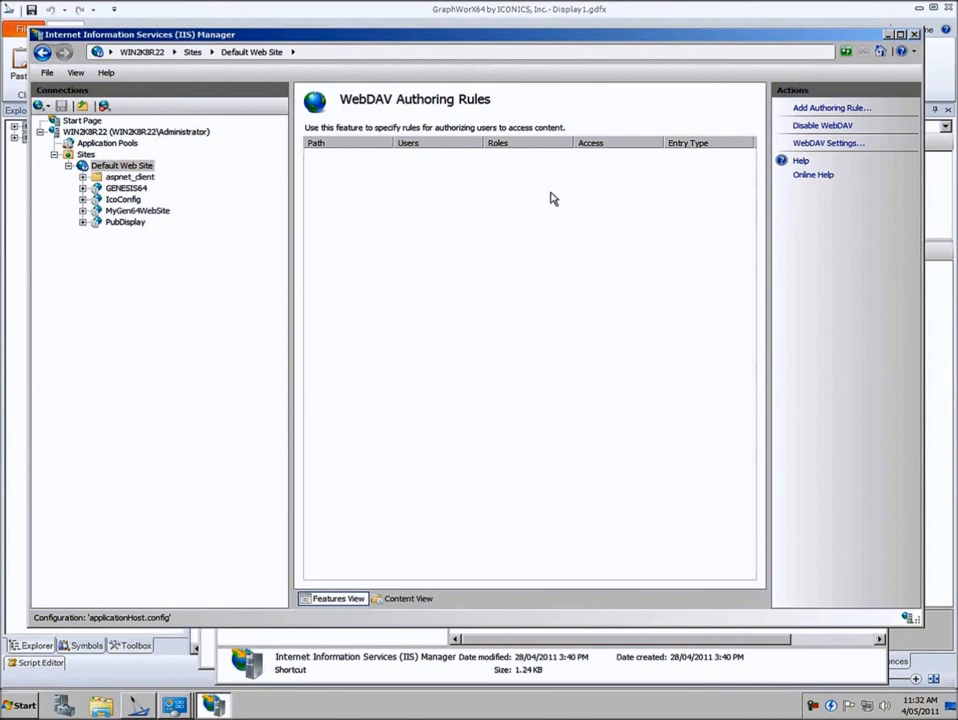
Step: Add a WebDAV authoring rule giving all users Read, Source and Write permissions on all content
{"action": "left_click", "coordinate": [836, 109]}
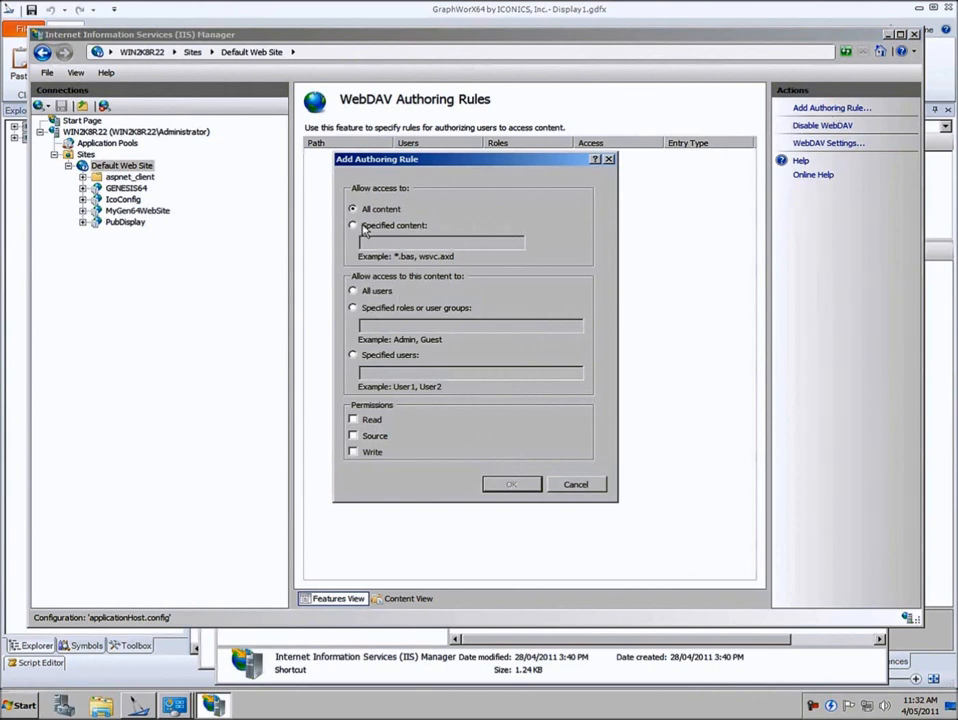
{"action": "left_click", "coordinate": [353, 290]}
{"action": "left_click", "coordinate": [353, 420]}
{"action": "left_click", "coordinate": [353, 436]}
{"action": "left_click", "coordinate": [353, 452]}
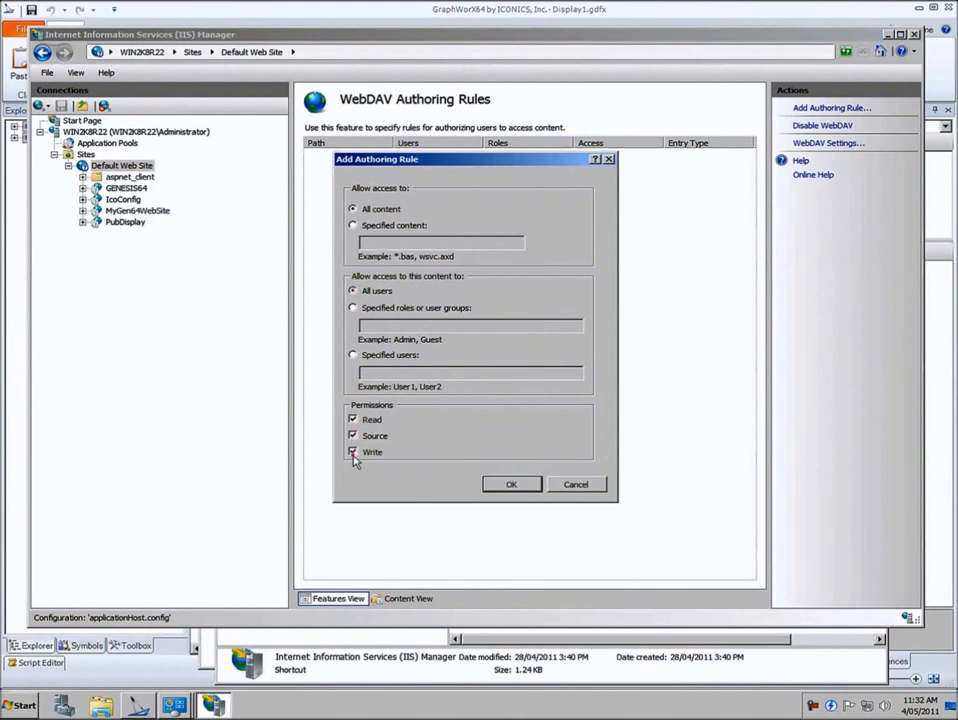
{"action": "left_click", "coordinate": [510, 485]}
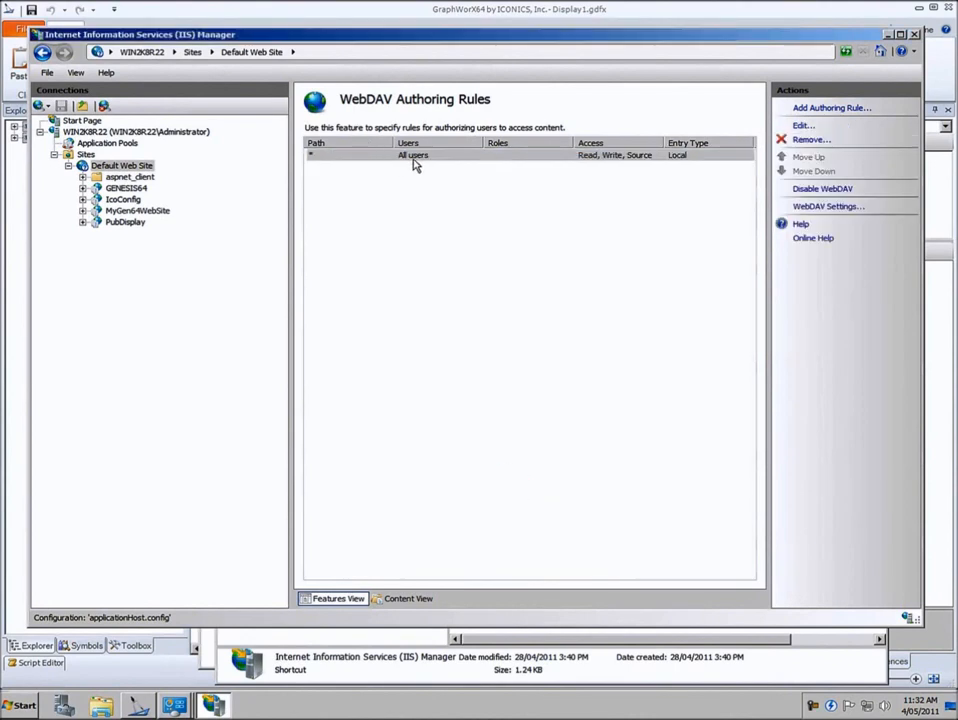
Step: Check the status of Windows Authentication in the Default Web Site's authentication settings
{"action": "left_click", "coordinate": [127, 167]}
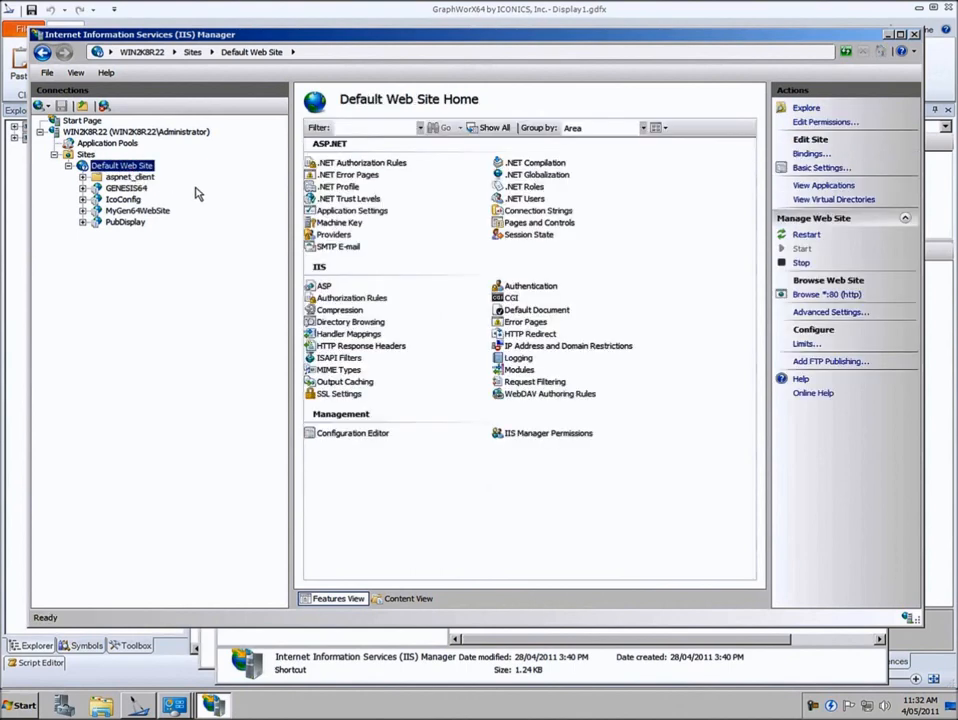
{"action": "double_click", "coordinate": [512, 290]}
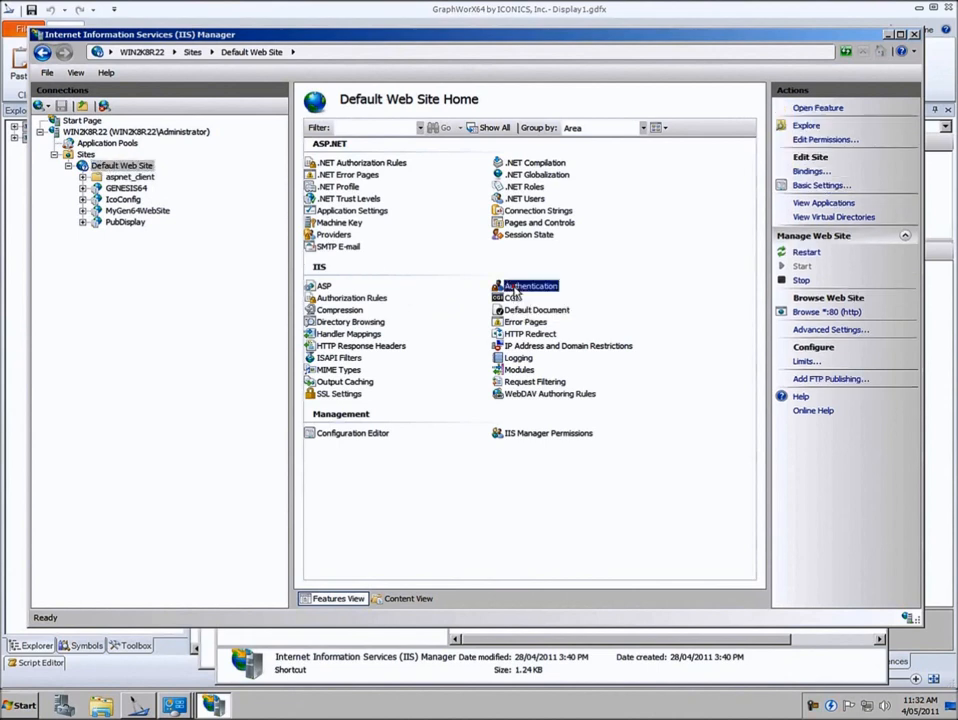
{"action": "left_click", "coordinate": [405, 216]}
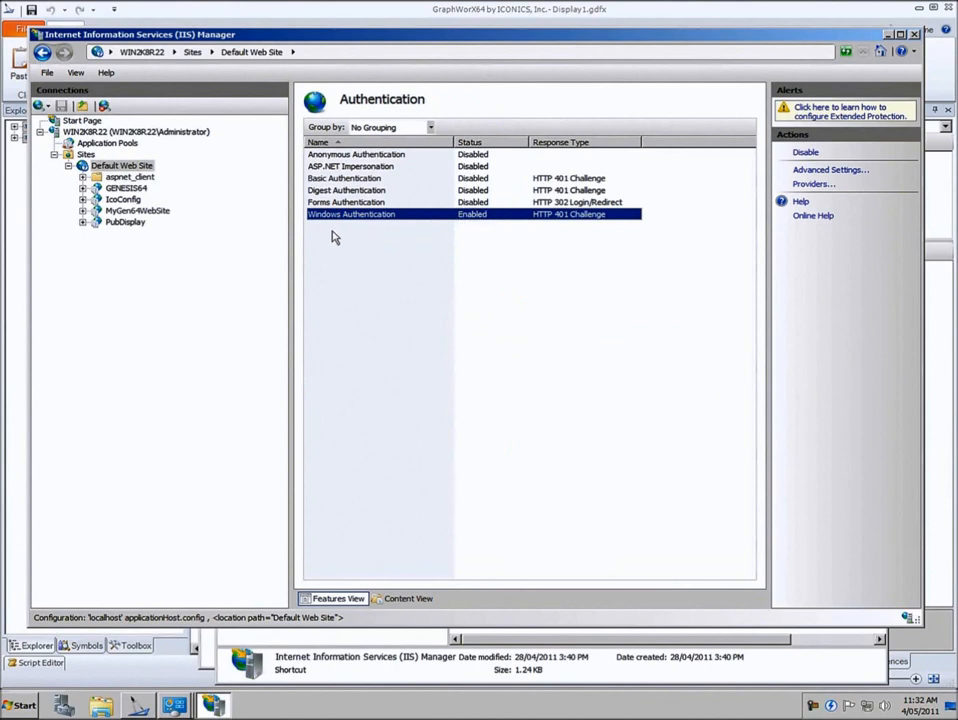
{"action": "left_click", "coordinate": [126, 167]}
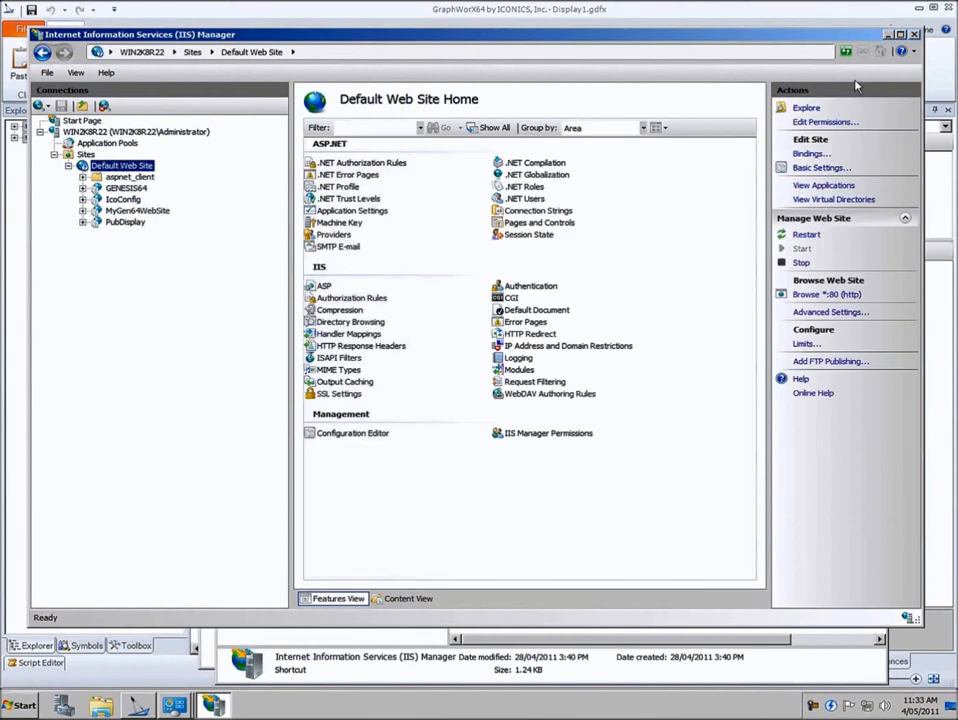
Step: Switch back to GraphWorX64 and start the Web Publishing Wizard for the current display
{"action": "left_click", "coordinate": [886, 35]}
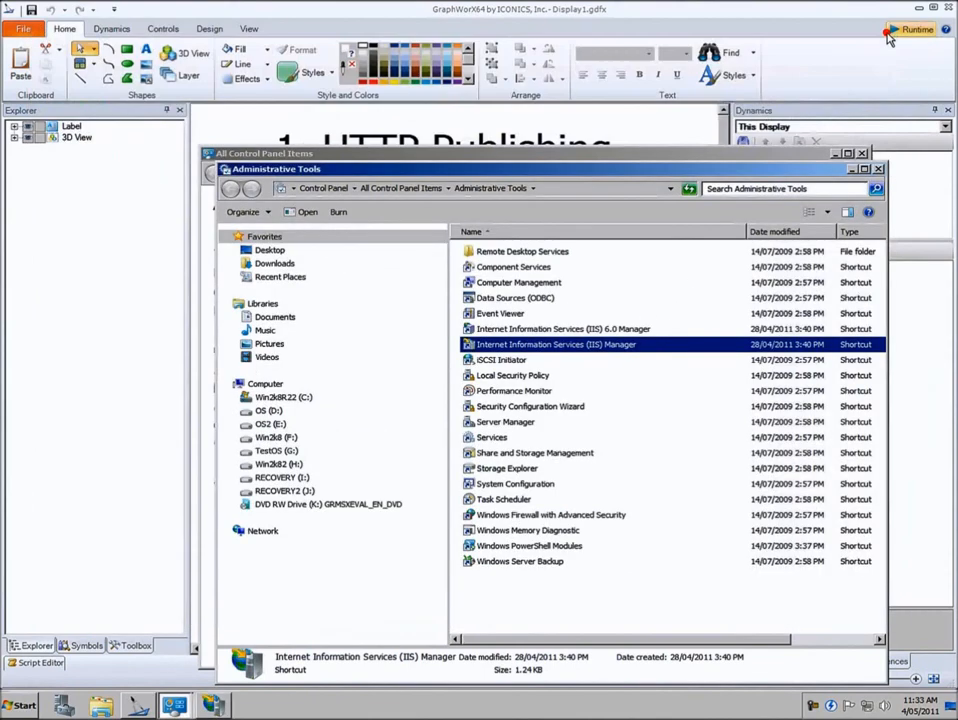
{"action": "left_click", "coordinate": [576, 20]}
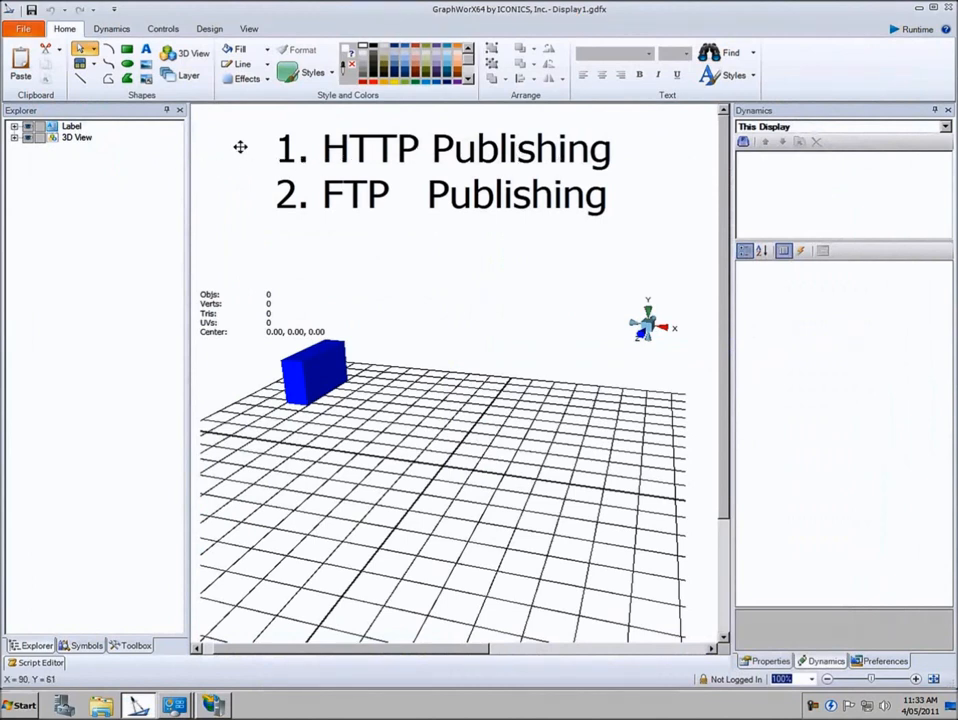
{"action": "left_click", "coordinate": [23, 30]}
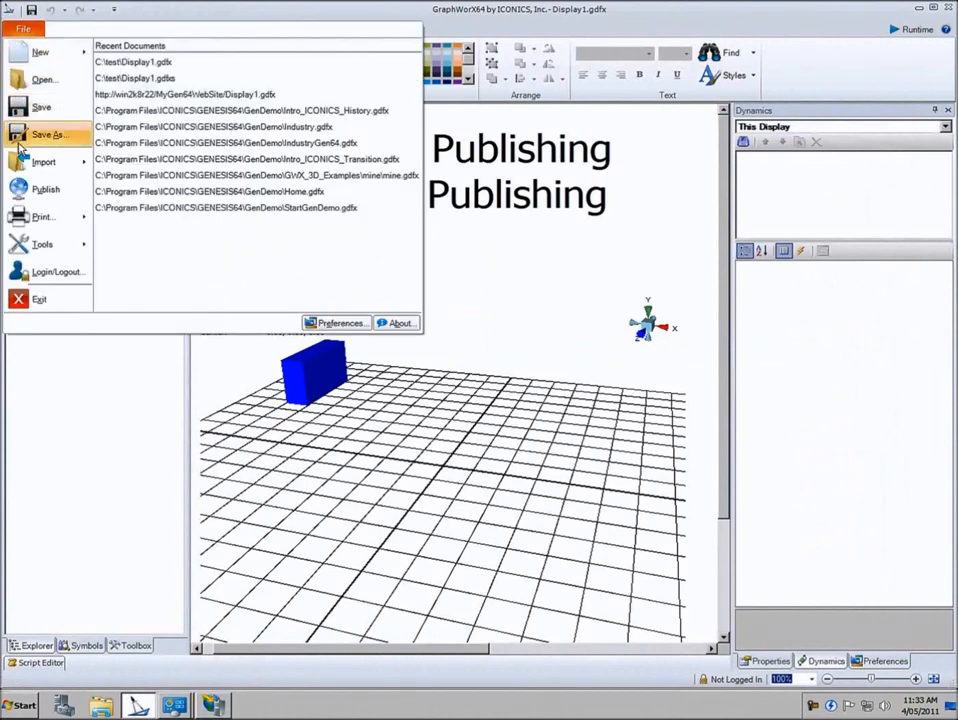
{"action": "left_click", "coordinate": [36, 193]}
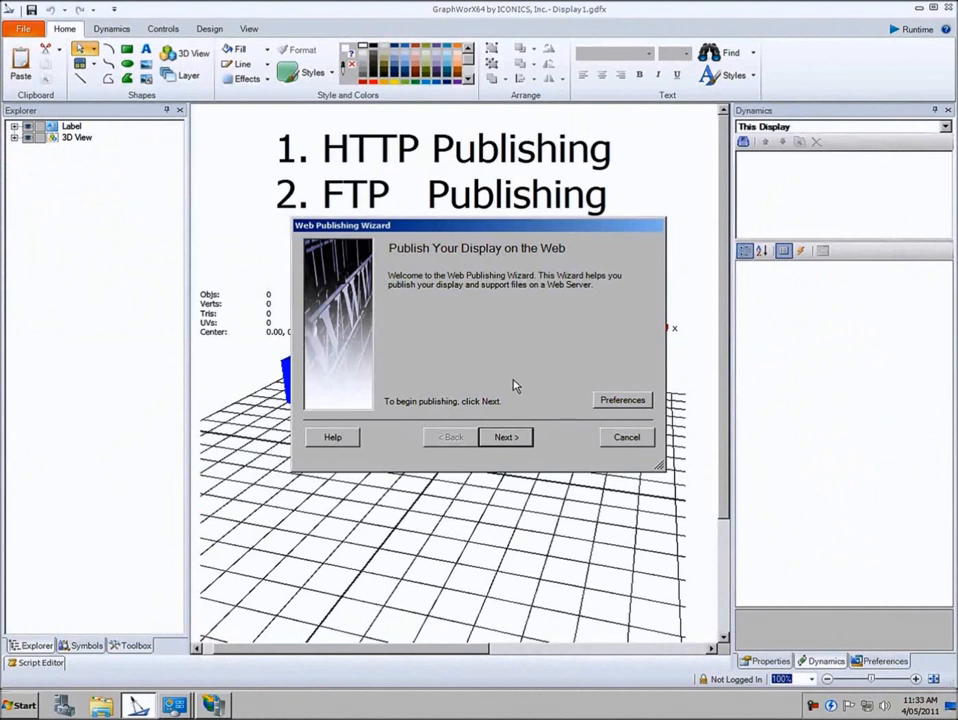
Step: Accept C:\test\Display1.gdfx with multiple display support as the input file and proceed with Display1.gdfx included for publishing
{"action": "left_click", "coordinate": [506, 438]}
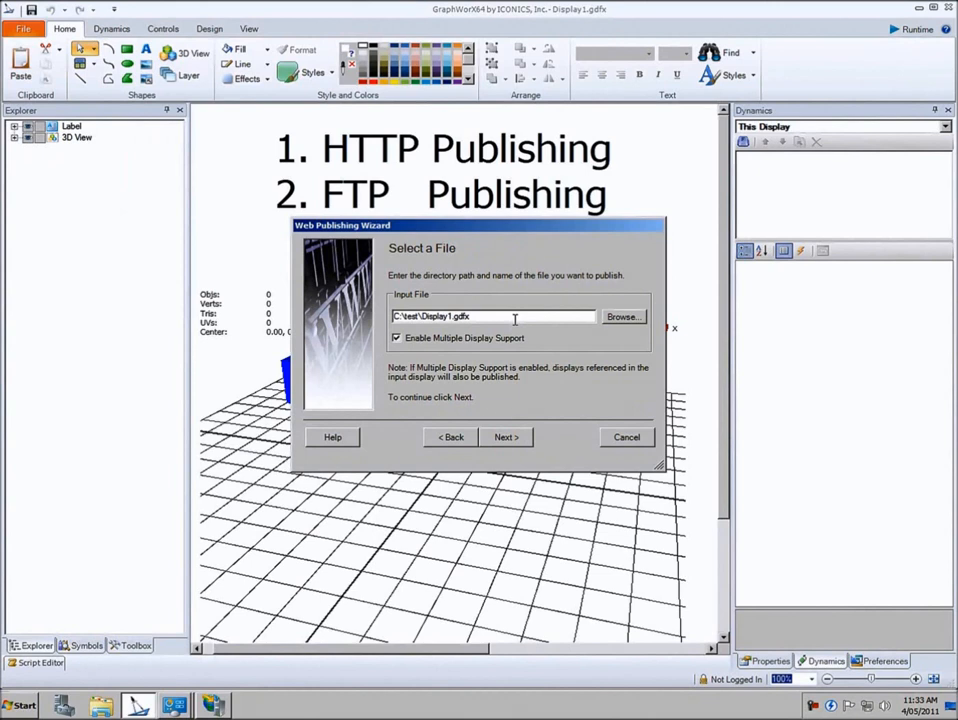
{"action": "left_click", "coordinate": [506, 438]}
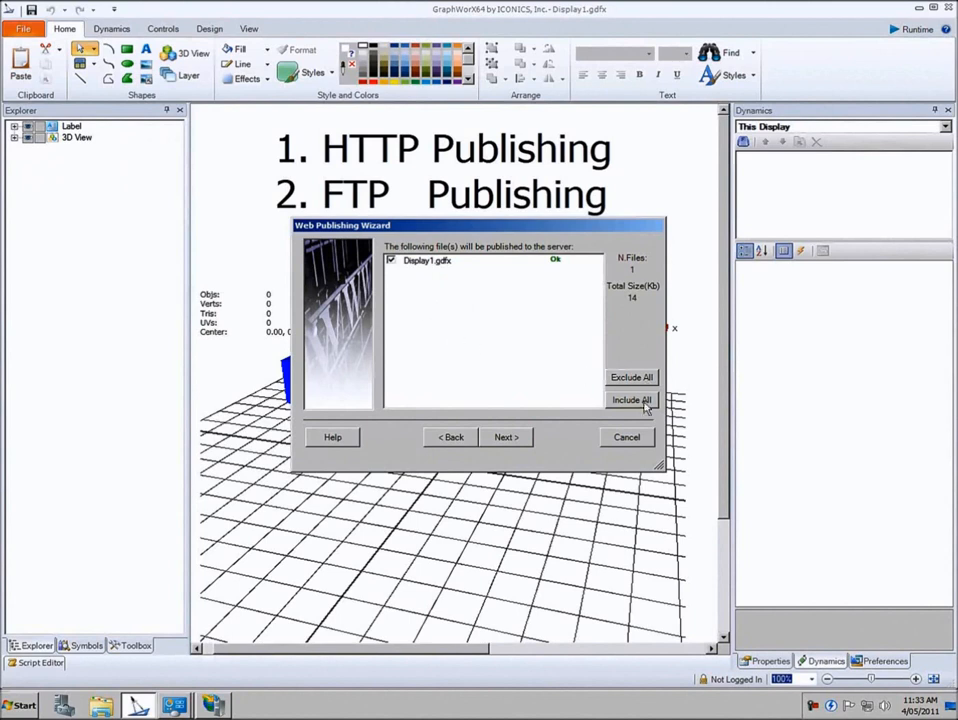
{"action": "left_click", "coordinate": [513, 377]}
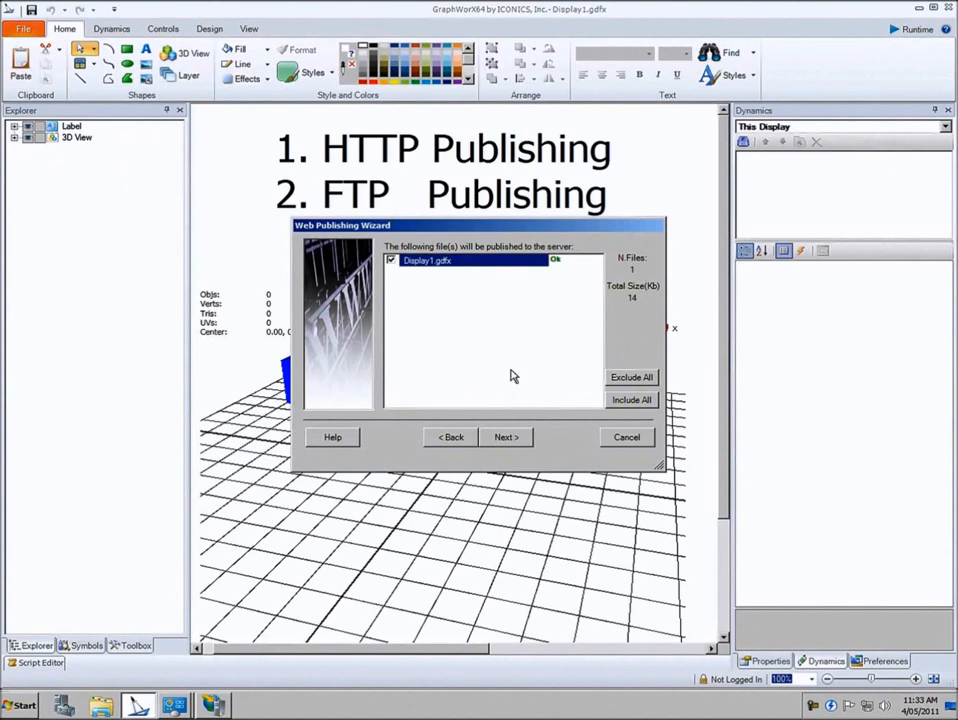
{"action": "left_click", "coordinate": [505, 437]}
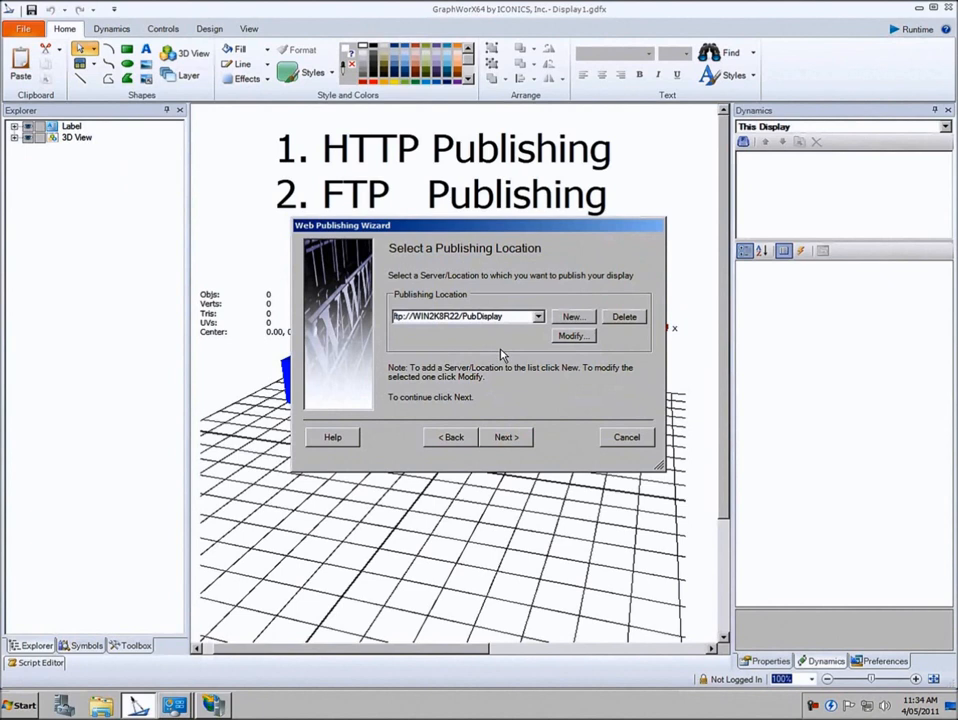
Step: Add a publishing location using the http protocol, host WIN2K8R22, the default port and the virtual directory /MyGen64WebSite
{"action": "left_click", "coordinate": [572, 316]}
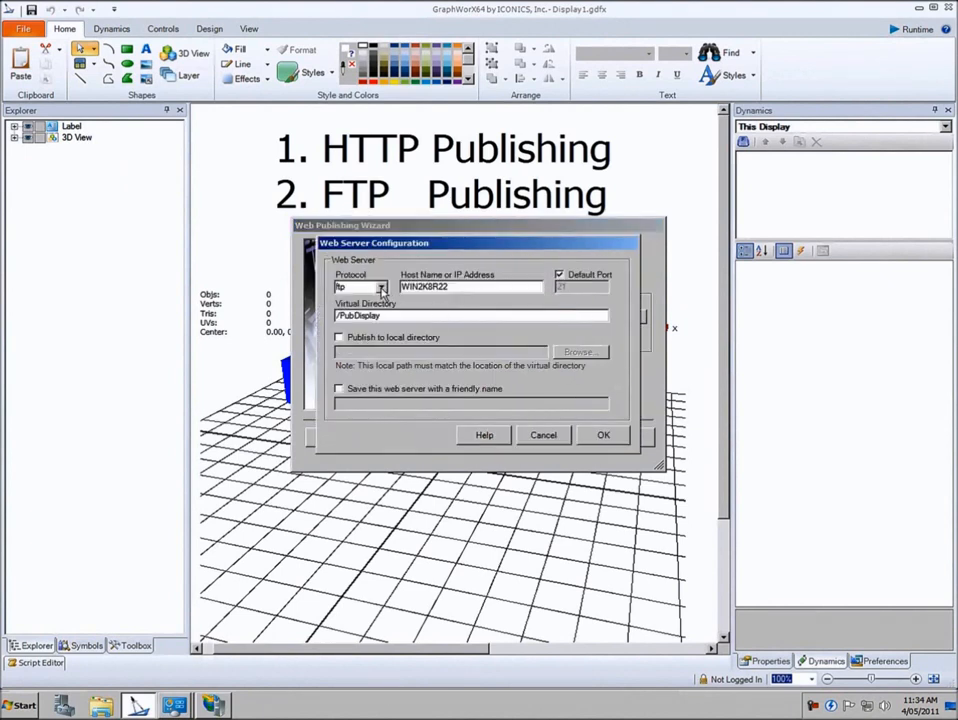
{"action": "left_click", "coordinate": [381, 288]}
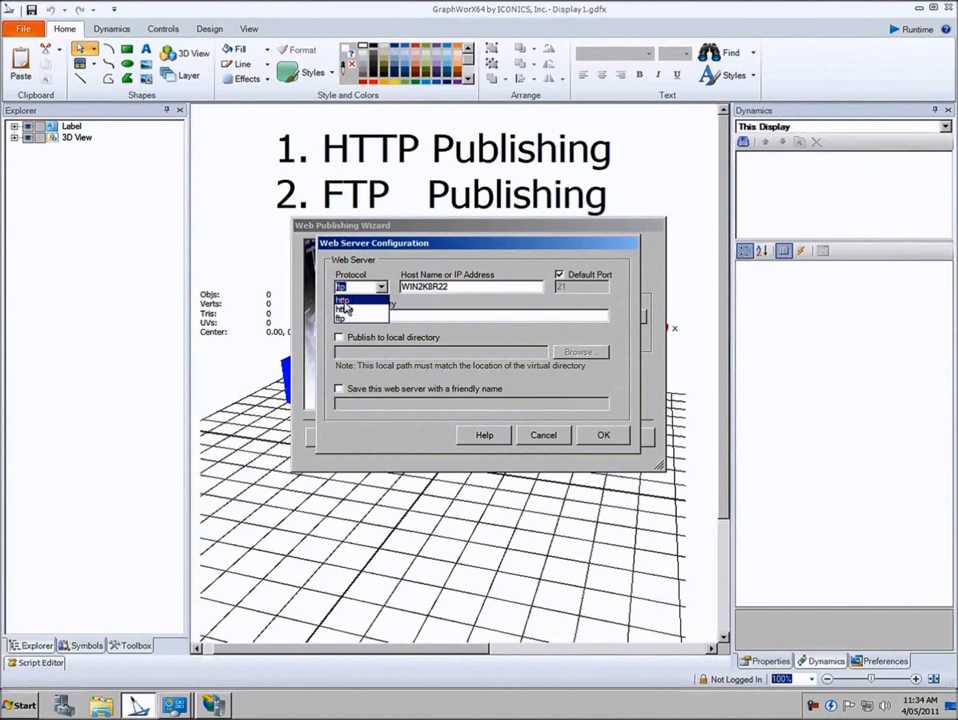
{"action": "left_click", "coordinate": [344, 302]}
{"action": "left_click", "coordinate": [464, 288]}
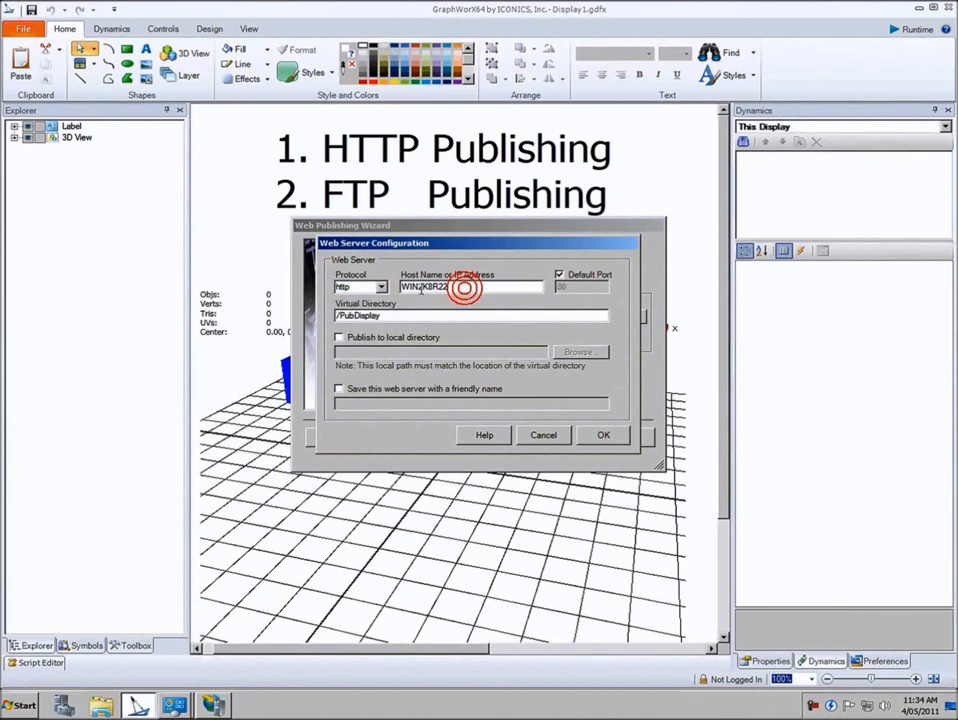
{"action": "left_click_drag", "start_coordinate": [404, 287], "coordinate": [458, 287]}
{"action": "left_click", "coordinate": [466, 288]}
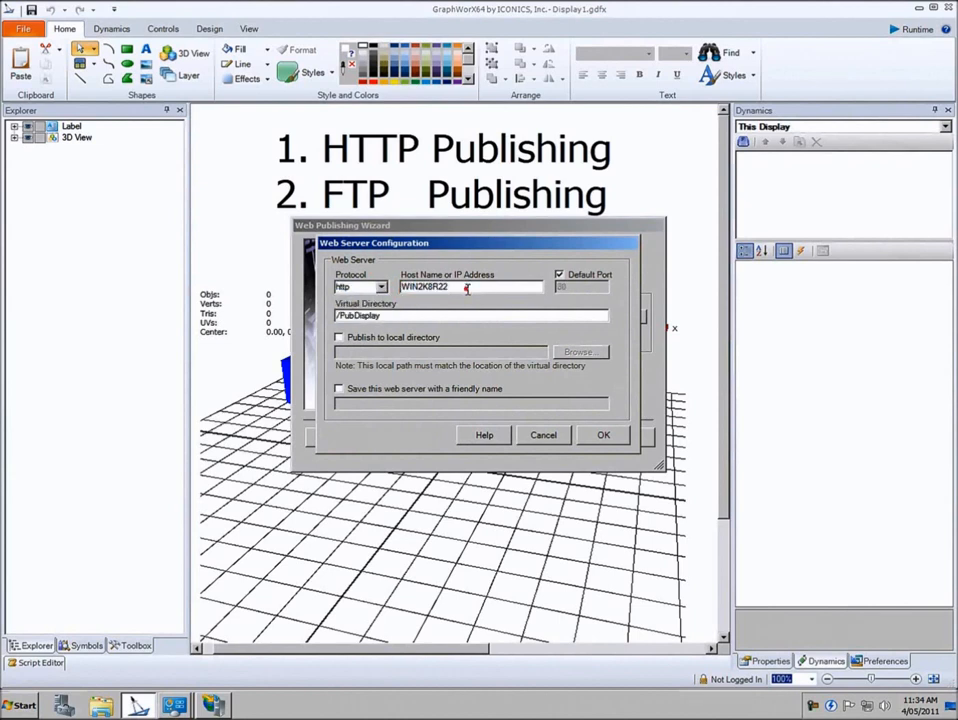
{"action": "left_click", "coordinate": [388, 317]}
{"action": "left_click_drag", "start_coordinate": [338, 315], "coordinate": [379, 319]}
{"action": "type", "text": "/MyGen64WebSite"}
{"action": "left_click", "coordinate": [604, 436]}
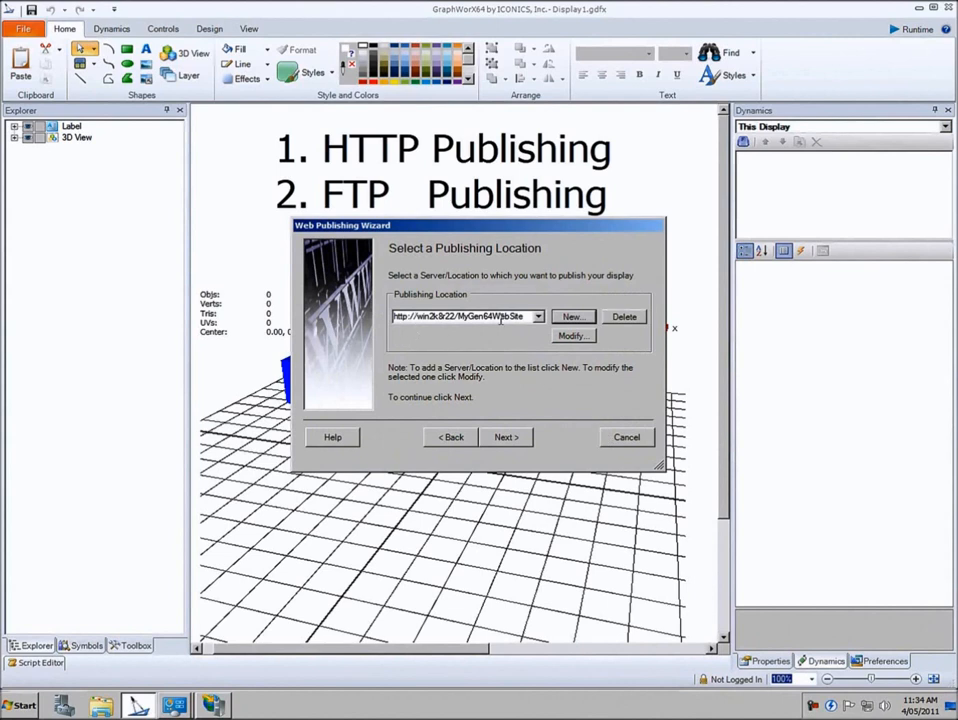
{"action": "left_click", "coordinate": [507, 438]}
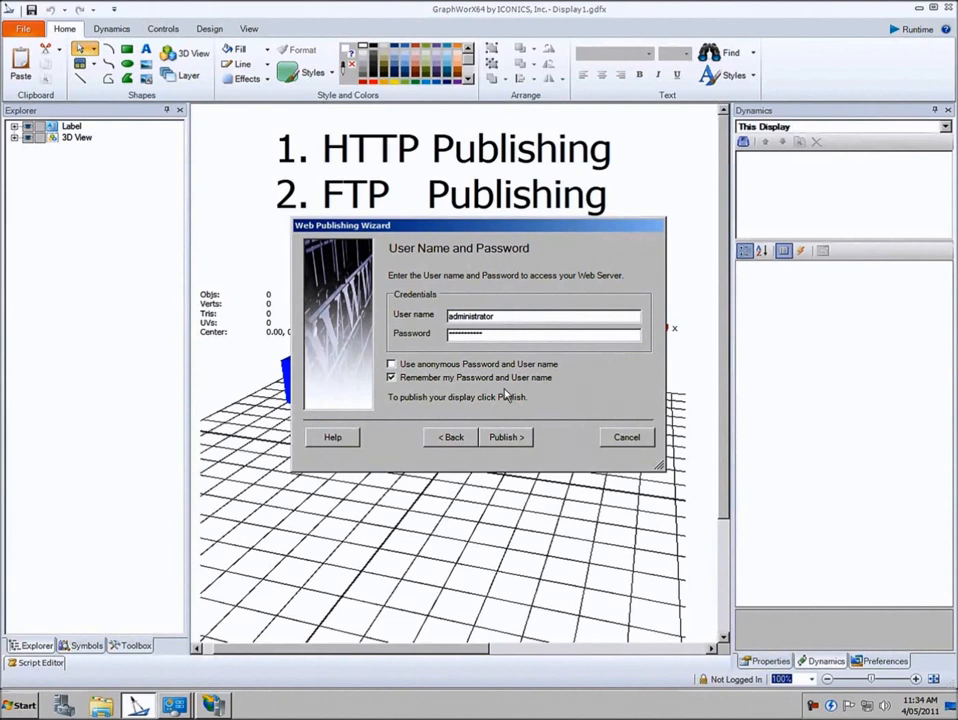
{"action": "left_click", "coordinate": [508, 442]}
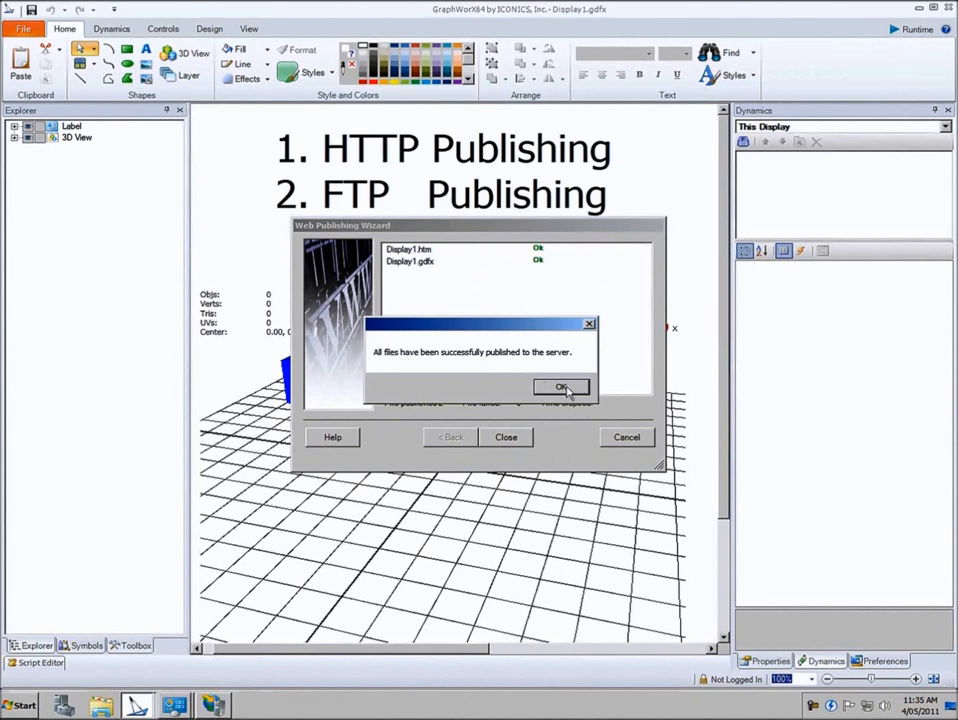
{"action": "left_click", "coordinate": [563, 388]}
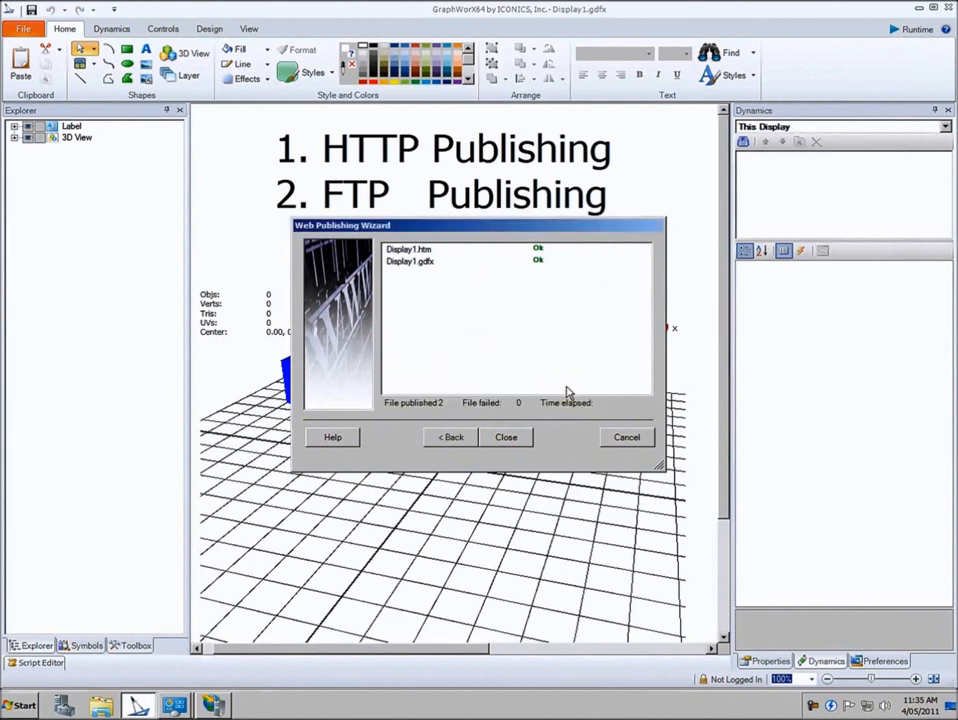
Step: Switch to IIS Manager and list the content of the MyGen64WebSite application
{"action": "left_click", "coordinate": [219, 707]}
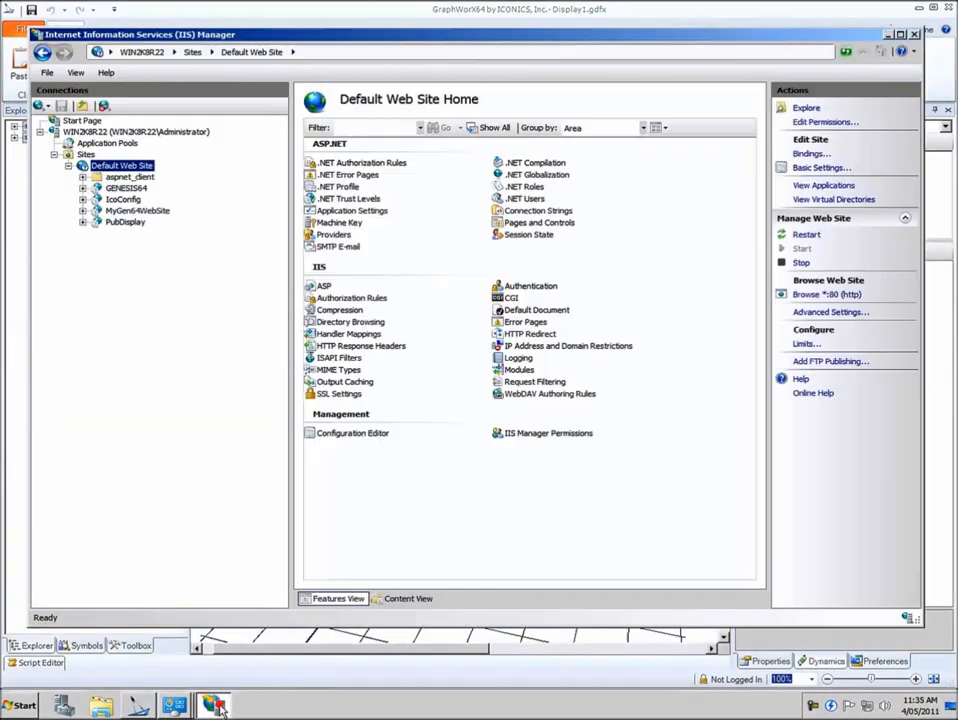
{"action": "left_click", "coordinate": [135, 211]}
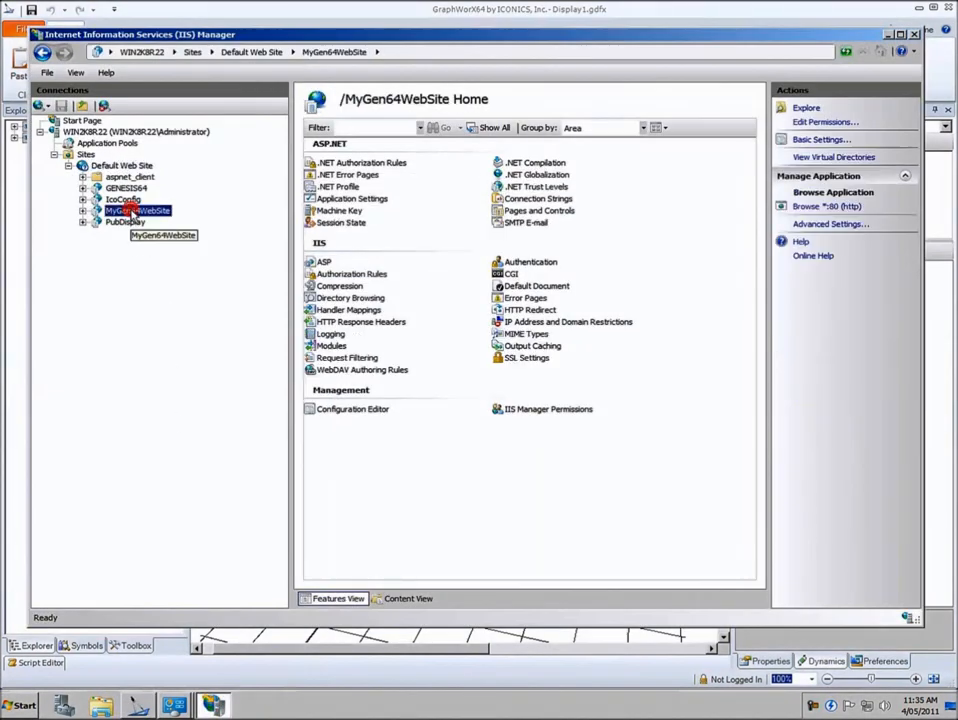
{"action": "right_click", "coordinate": [156, 215]}
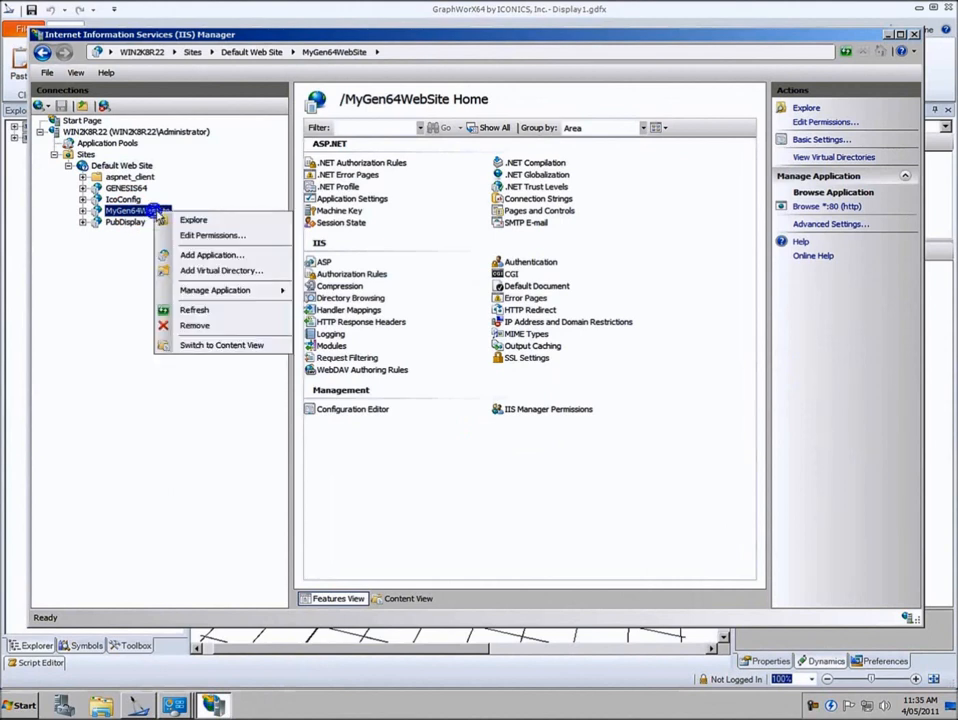
{"action": "left_click", "coordinate": [226, 345]}
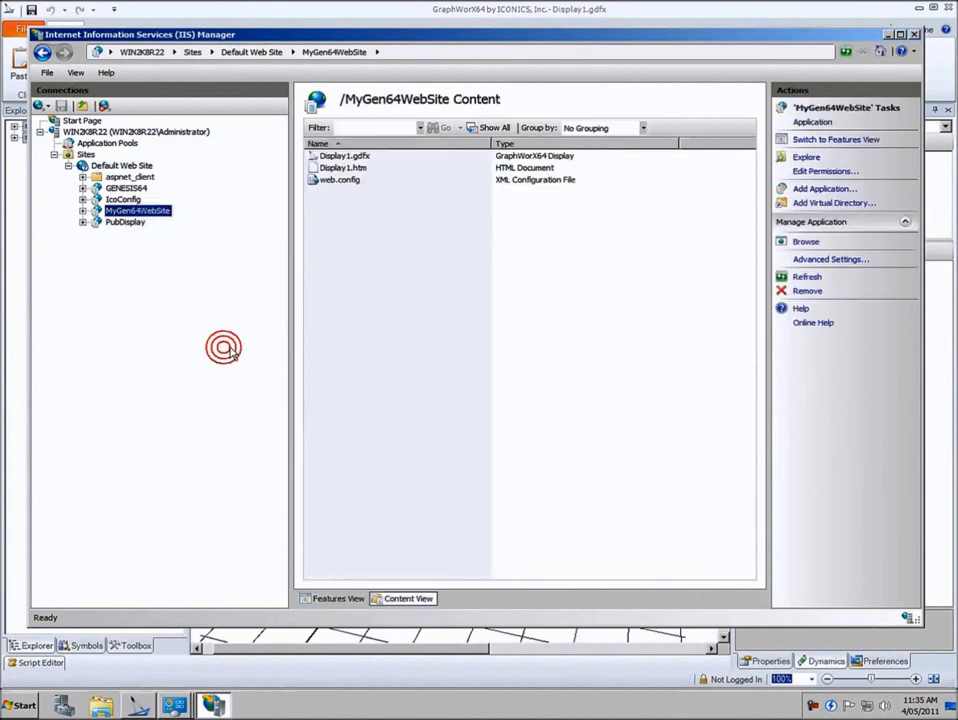
Step: Browse the published Display1.htm in Internet Explorer, view the display at full window size, and close the browser
{"action": "left_click", "coordinate": [352, 170]}
{"action": "right_click", "coordinate": [354, 170]}
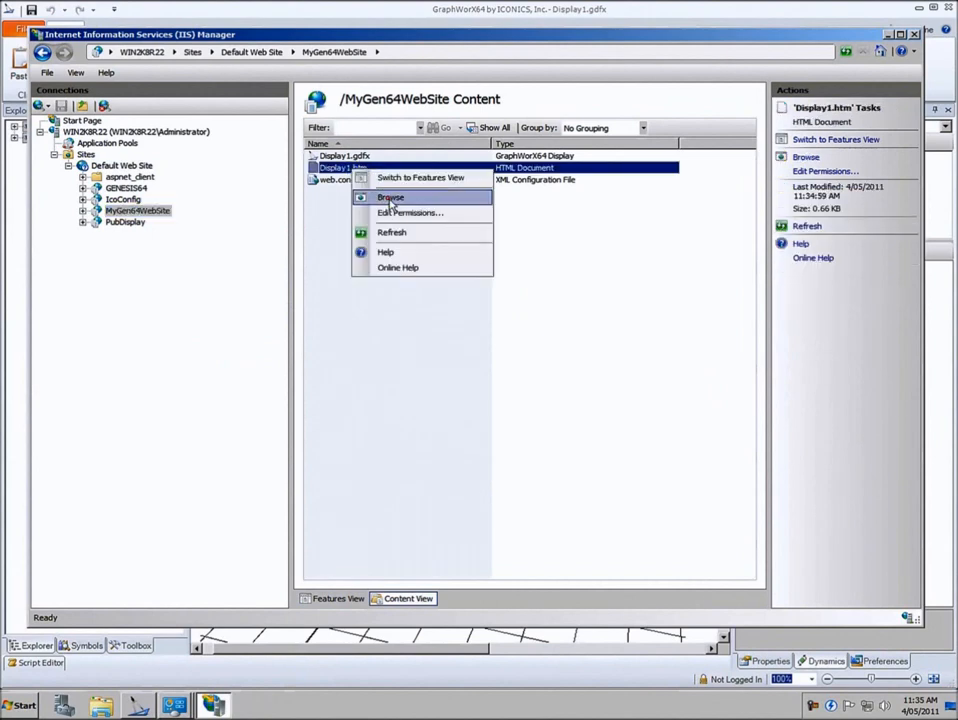
{"action": "left_click", "coordinate": [388, 198]}
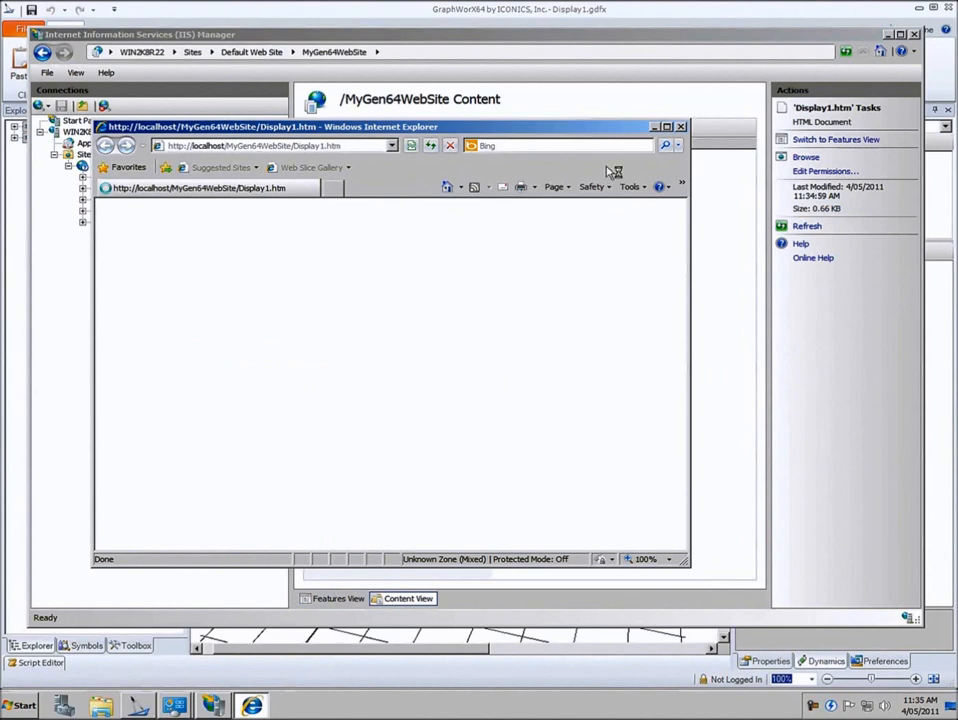
{"action": "left_click", "coordinate": [667, 128]}
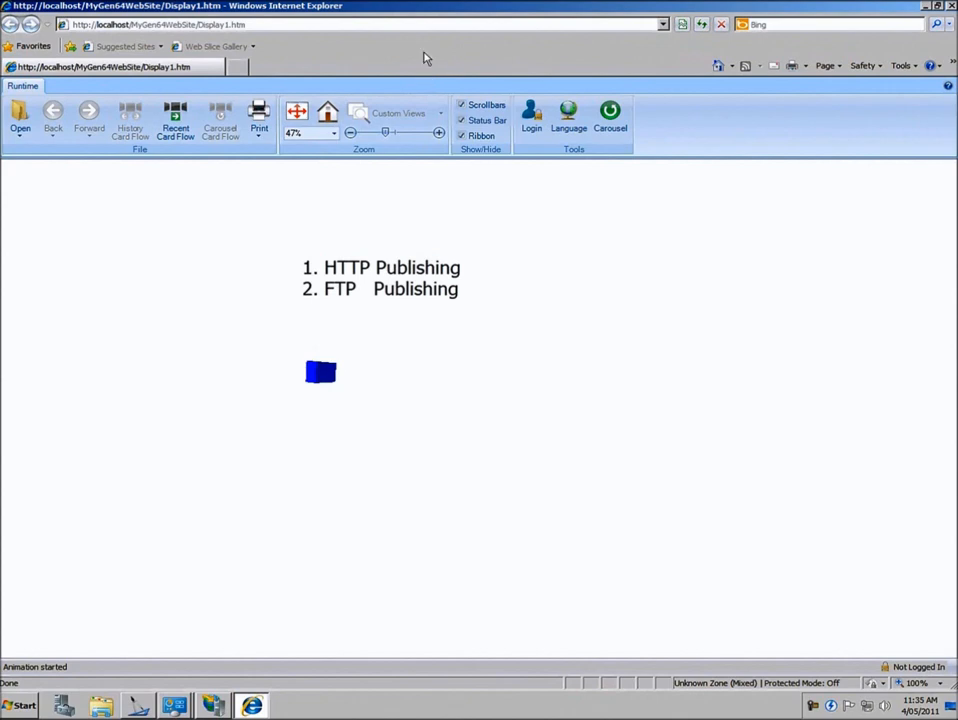
{"action": "double_click", "coordinate": [434, 8]}
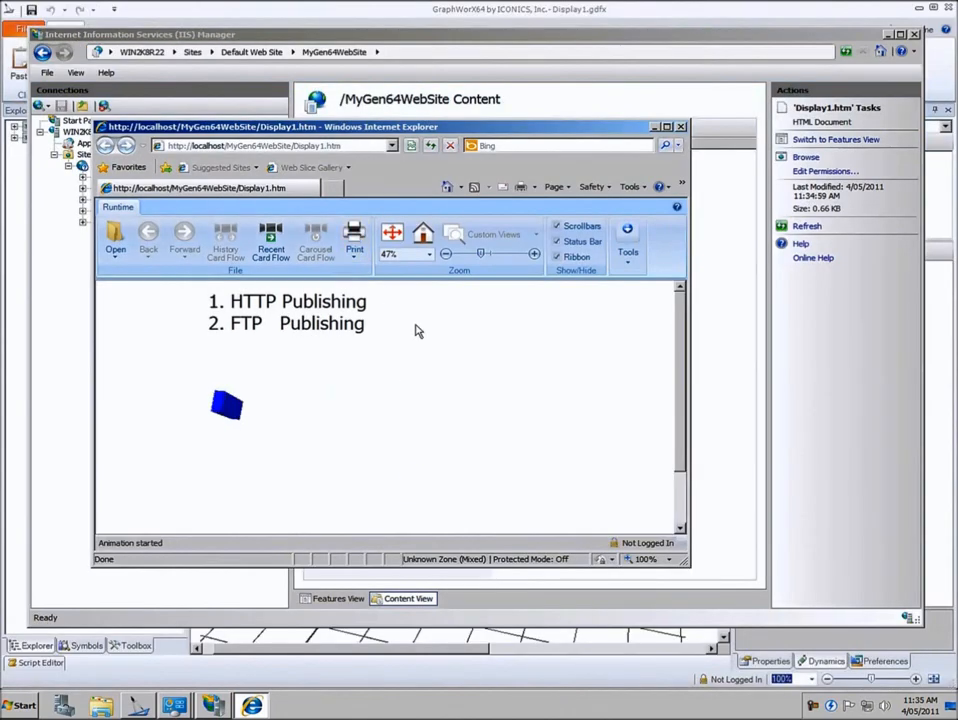
{"action": "left_click", "coordinate": [681, 127]}
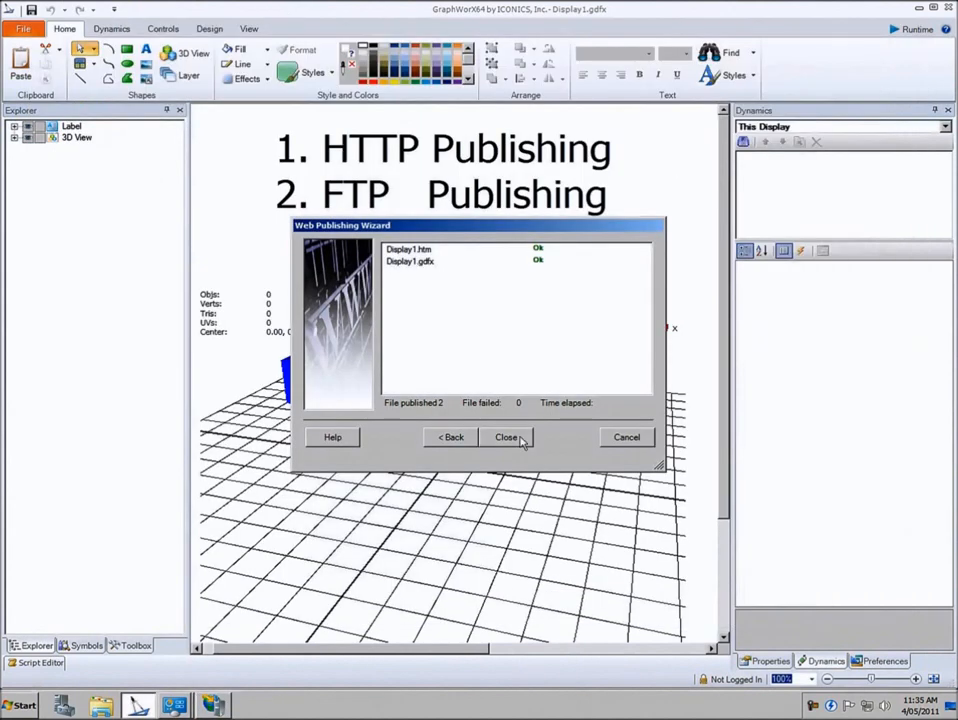
Step: Close the Web Publishing Wizard in GraphWorX64 and leave nothing selected in the display
{"action": "left_click", "coordinate": [518, 441]}
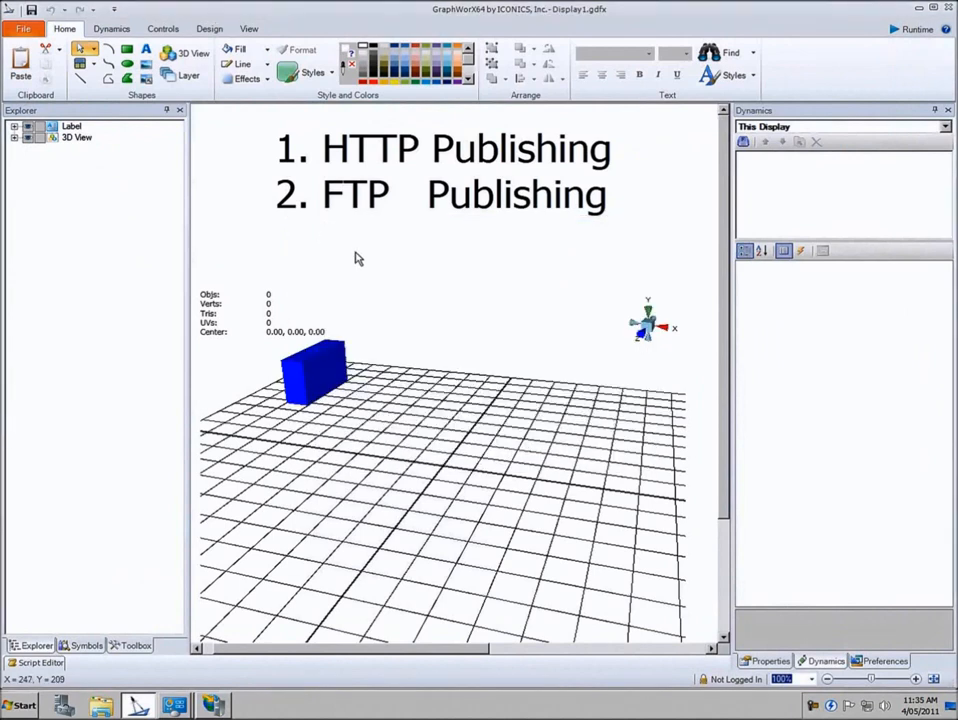
{"action": "left_click", "coordinate": [355, 249]}
{"action": "left_click", "coordinate": [331, 197]}
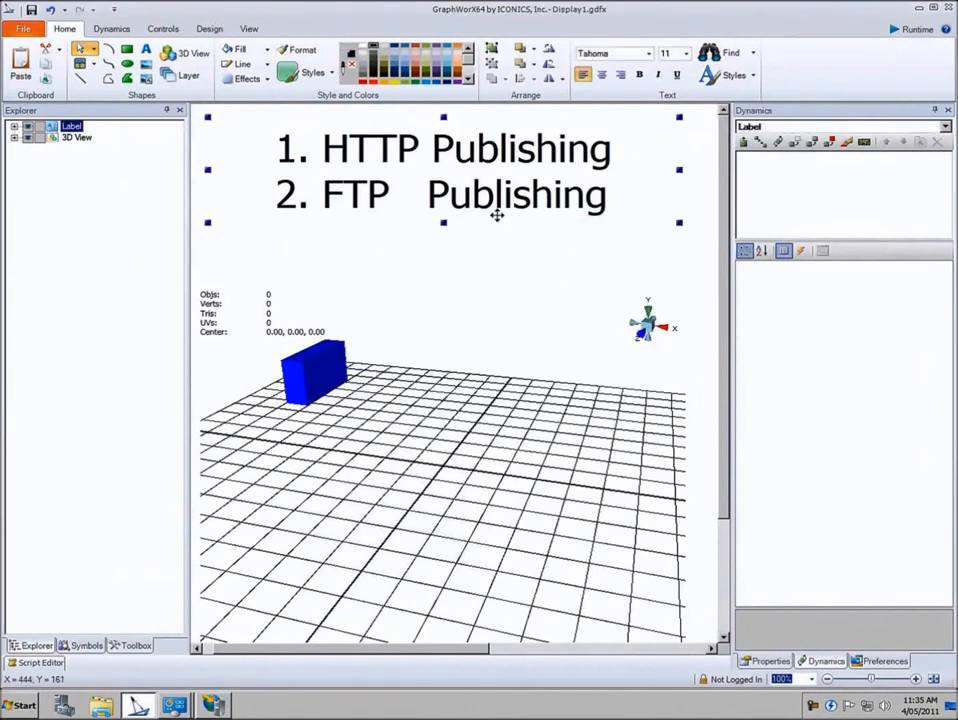
{"action": "left_click", "coordinate": [414, 249]}
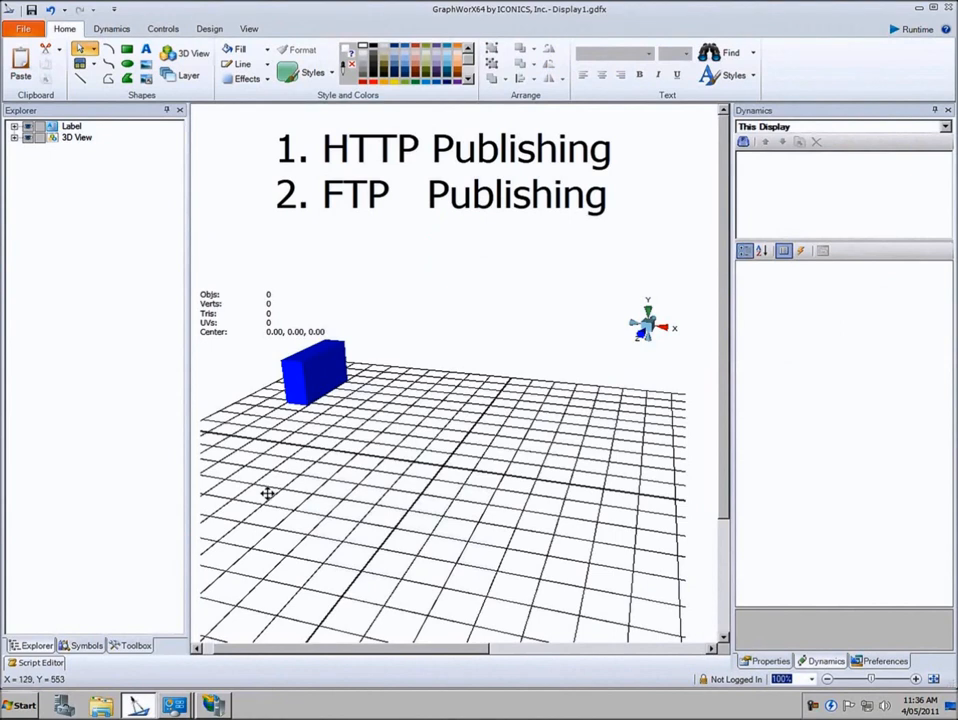
Step: Check in Server Manager whether the FTP Service and FTP Extensibility role services are installed for Web Server (IIS), and close it without changes
{"action": "left_click", "coordinate": [63, 707]}
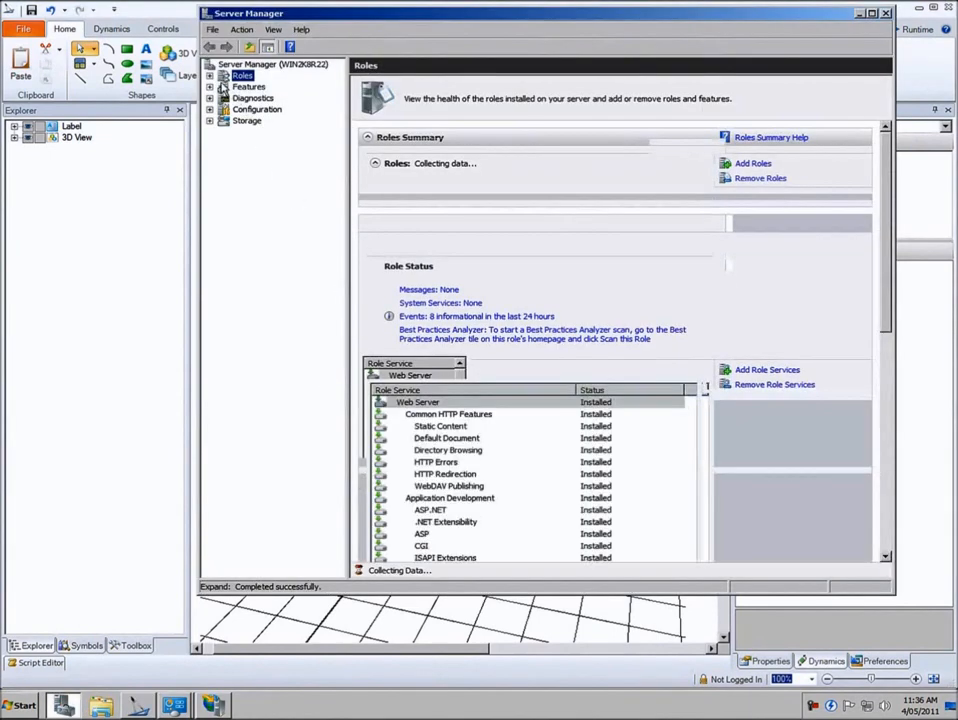
{"action": "right_click", "coordinate": [262, 88]}
{"action": "left_click", "coordinate": [279, 98]}
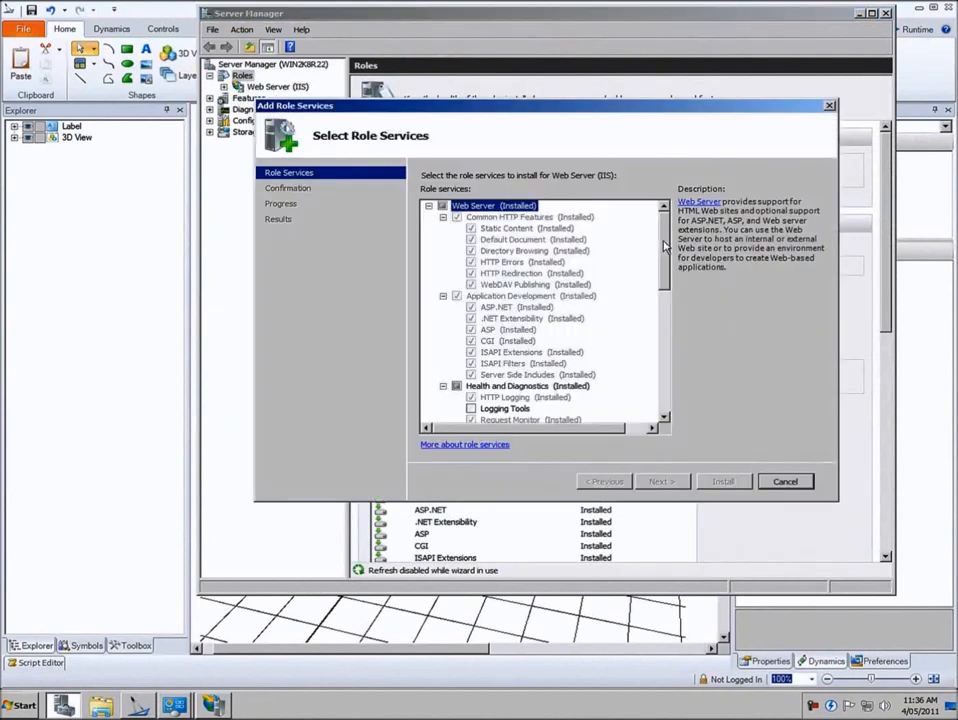
{"action": "scroll", "coordinate": [663, 243], "scroll_direction": "down", "scroll_amount": 10}
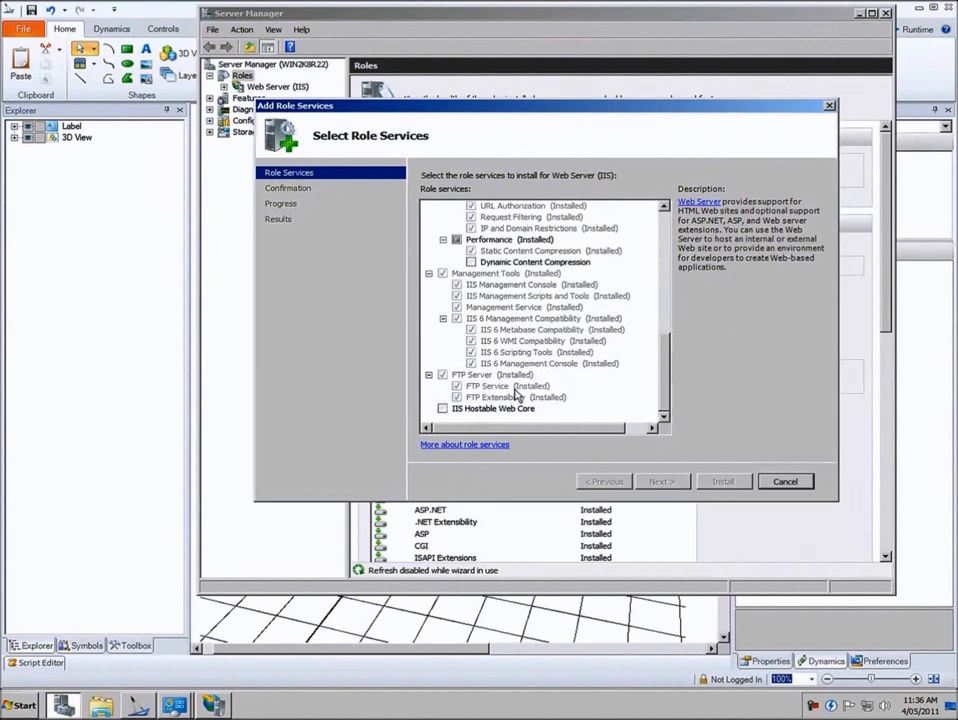
{"action": "left_click", "coordinate": [515, 388]}
{"action": "left_click", "coordinate": [504, 397]}
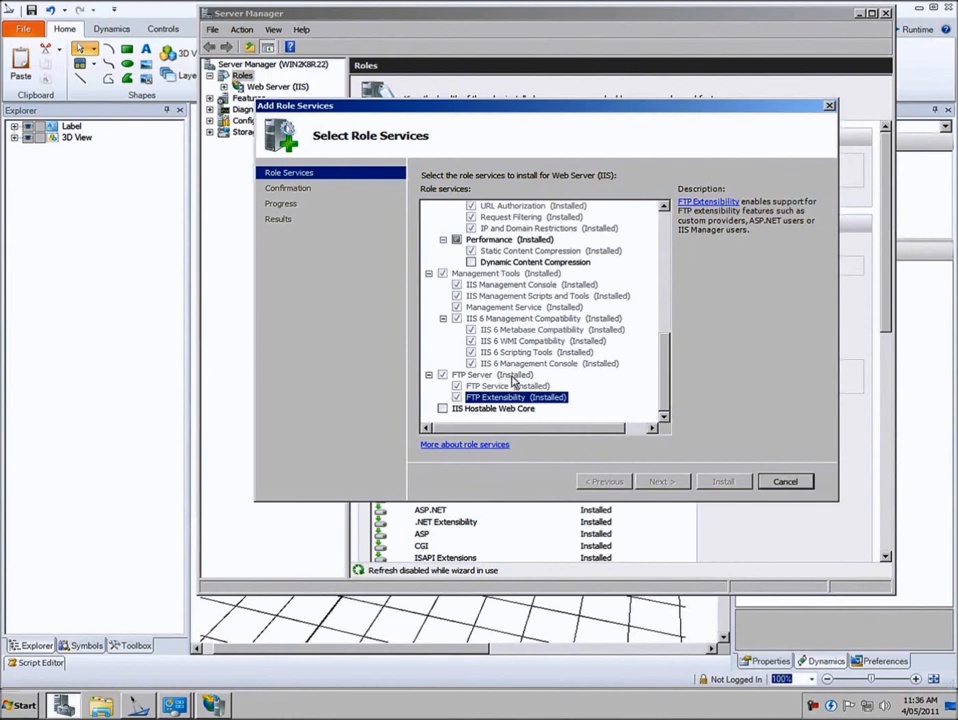
{"action": "left_click", "coordinate": [785, 481]}
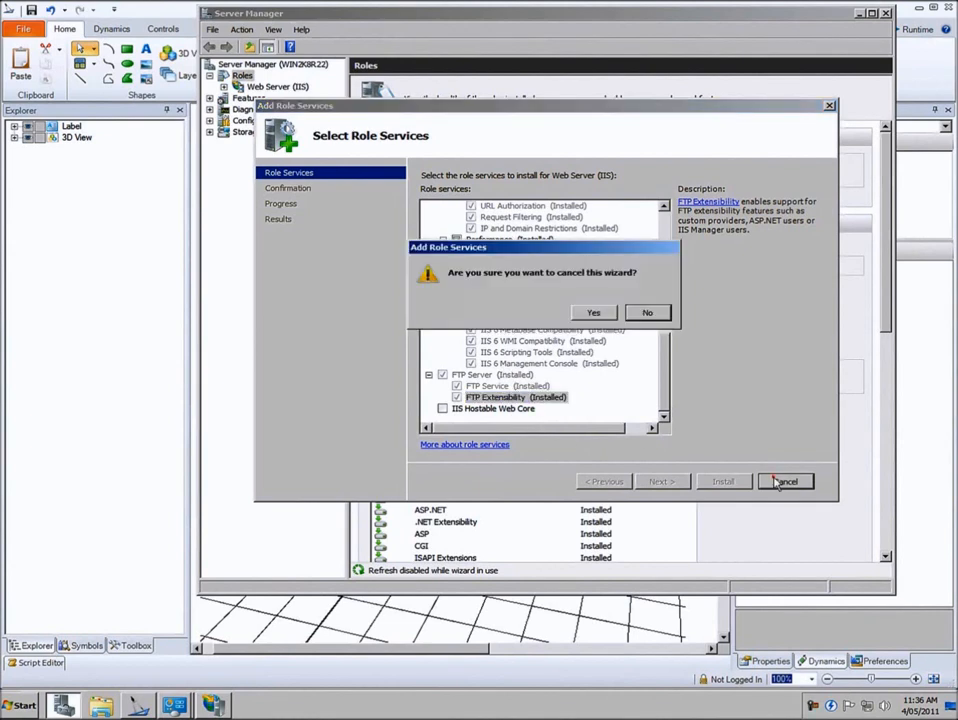
{"action": "left_click", "coordinate": [588, 311]}
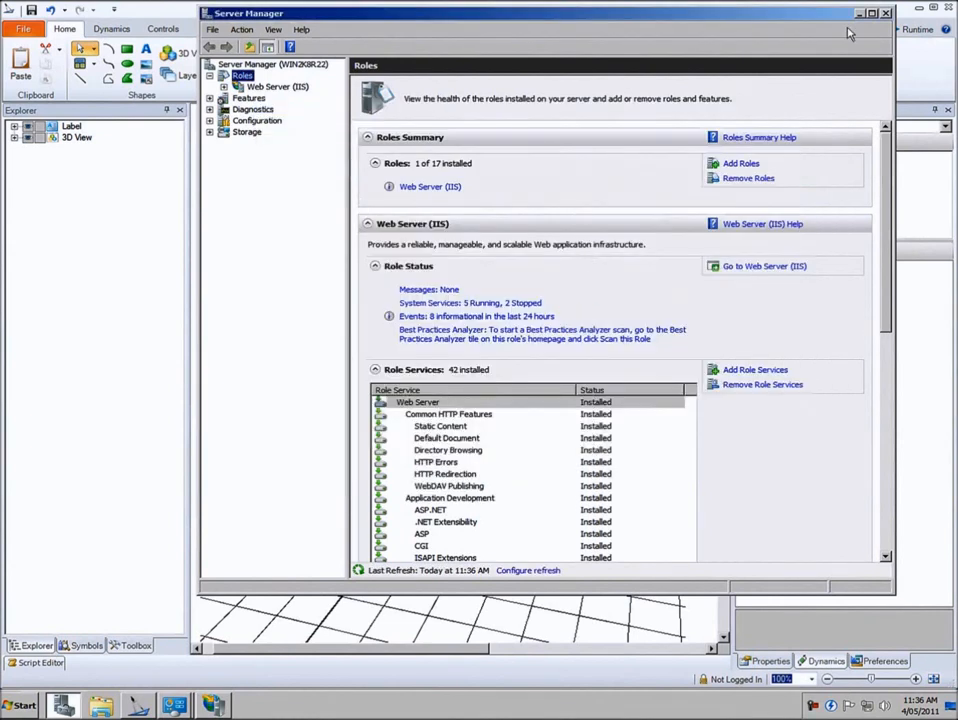
{"action": "left_click", "coordinate": [887, 14]}
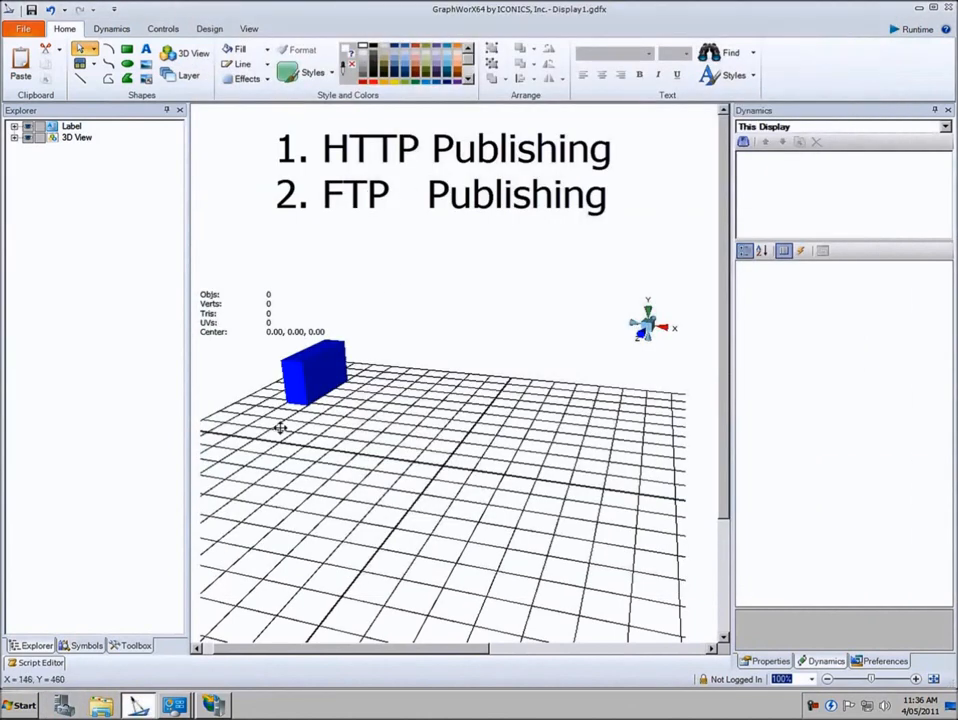
Step: Switch to IIS Manager and show the features of the Default Web Site
{"action": "left_click", "coordinate": [214, 705]}
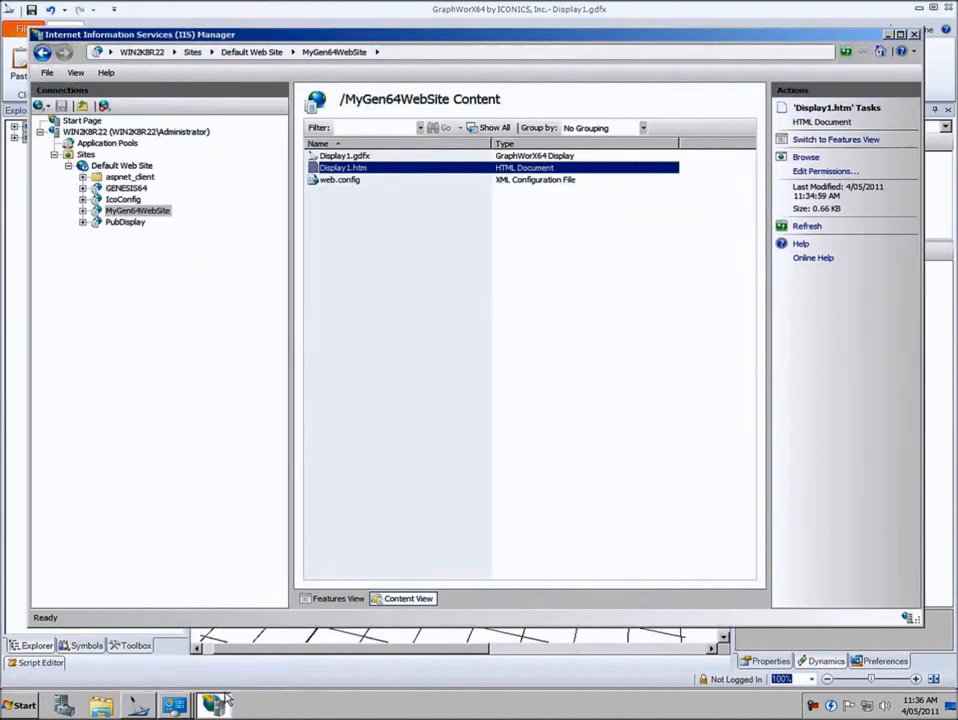
{"action": "right_click", "coordinate": [152, 215]}
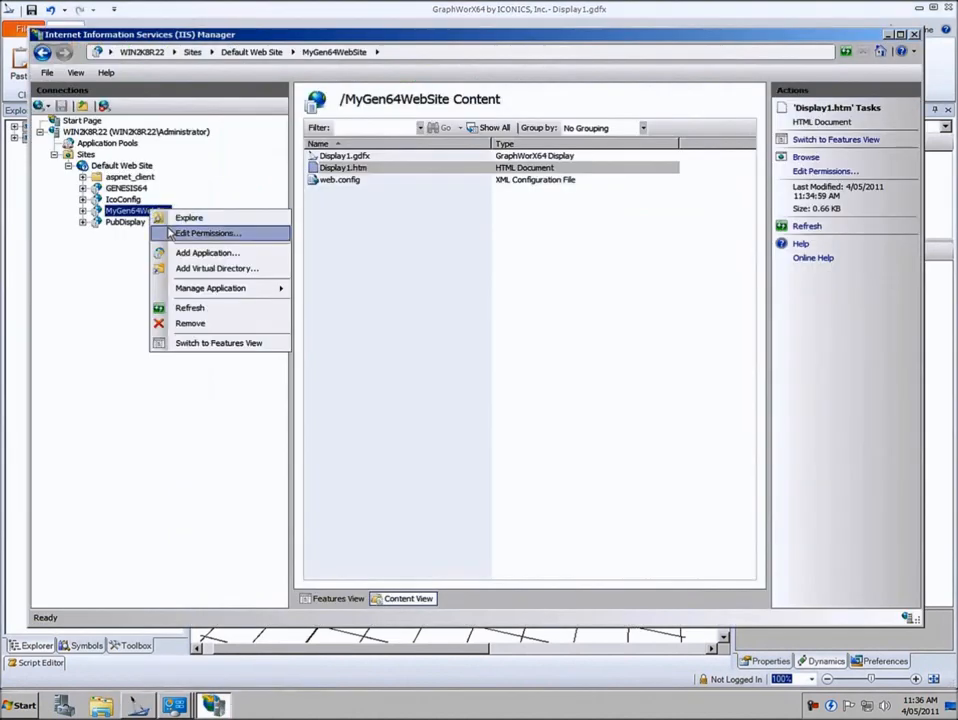
{"action": "left_click", "coordinate": [199, 344]}
{"action": "left_click", "coordinate": [123, 166]}
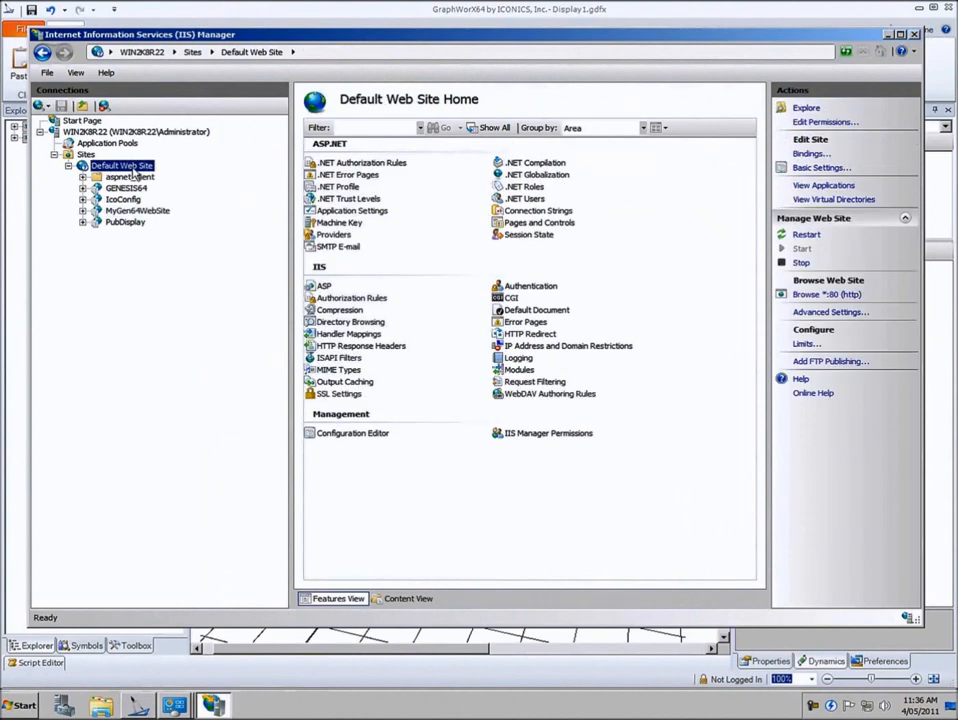
Step: Start adding FTP publishing to the Default Web Site, bound to all unassigned addresses on port 21 with No SSL
{"action": "left_click", "coordinate": [831, 362]}
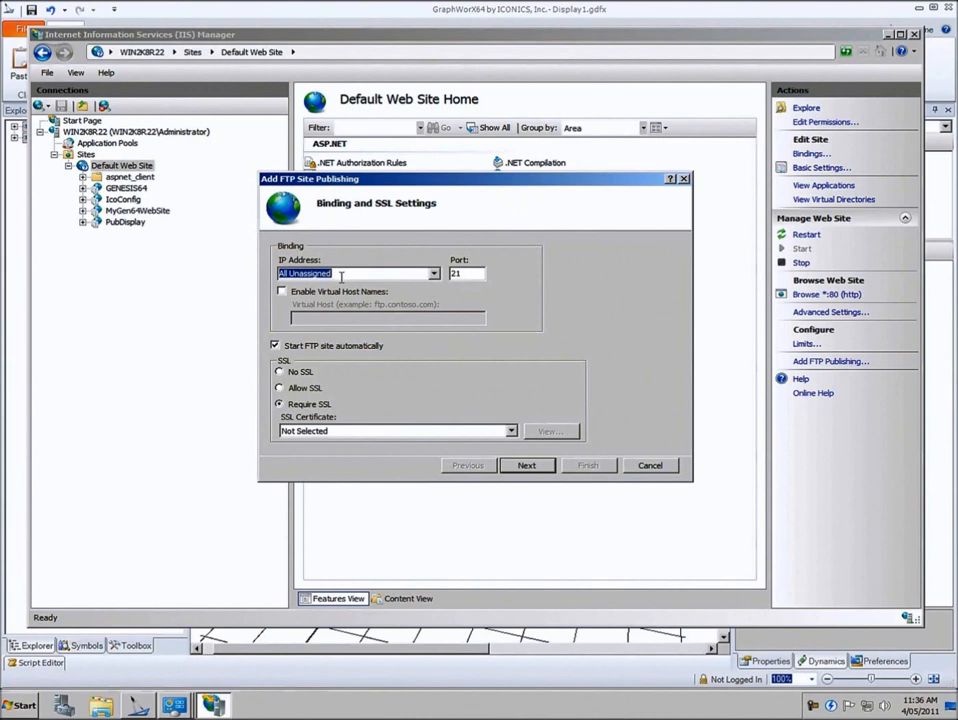
{"action": "left_click", "coordinate": [280, 372]}
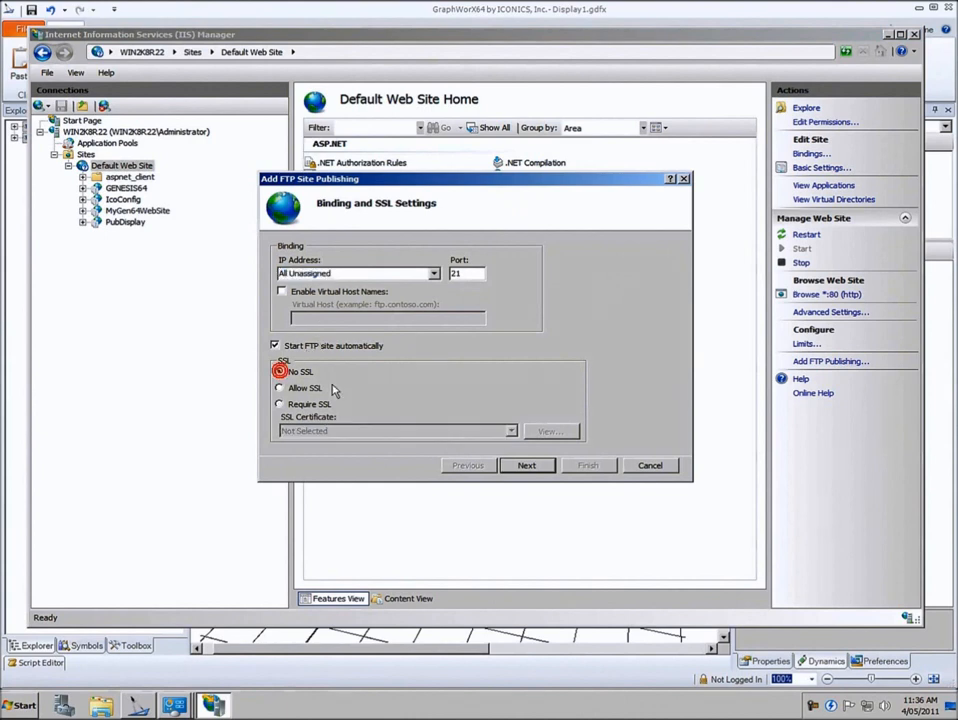
{"action": "left_click", "coordinate": [532, 466]}
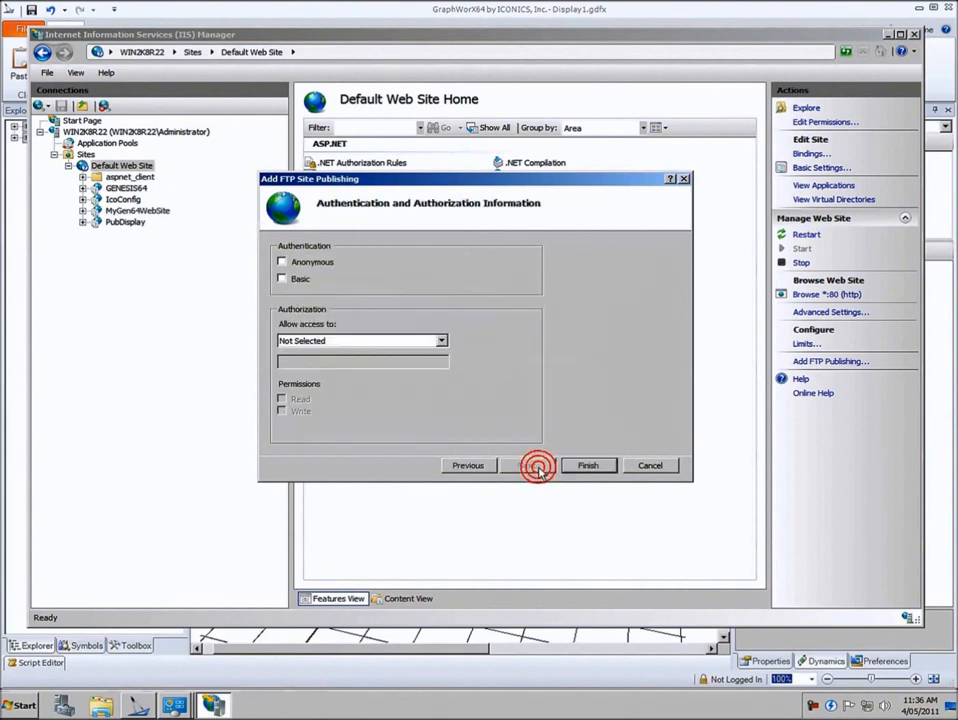
Step: Finish adding FTP publishing with Basic authentication and Read and Write permissions for the specified user administrator, and refresh the Default Web Site home page
{"action": "left_click", "coordinate": [281, 279]}
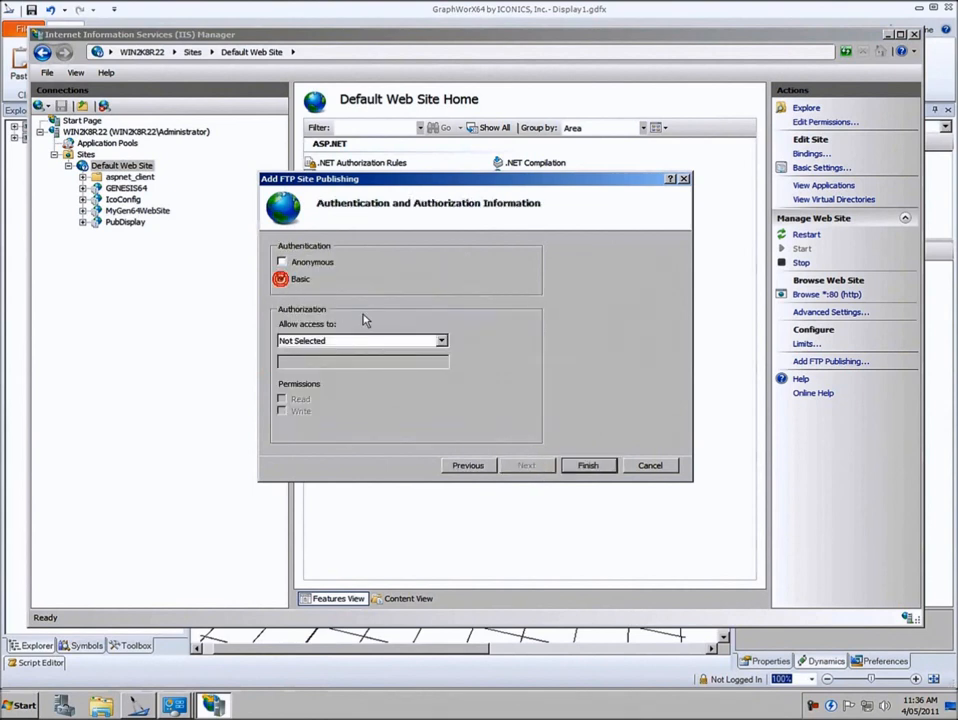
{"action": "left_click", "coordinate": [441, 341]}
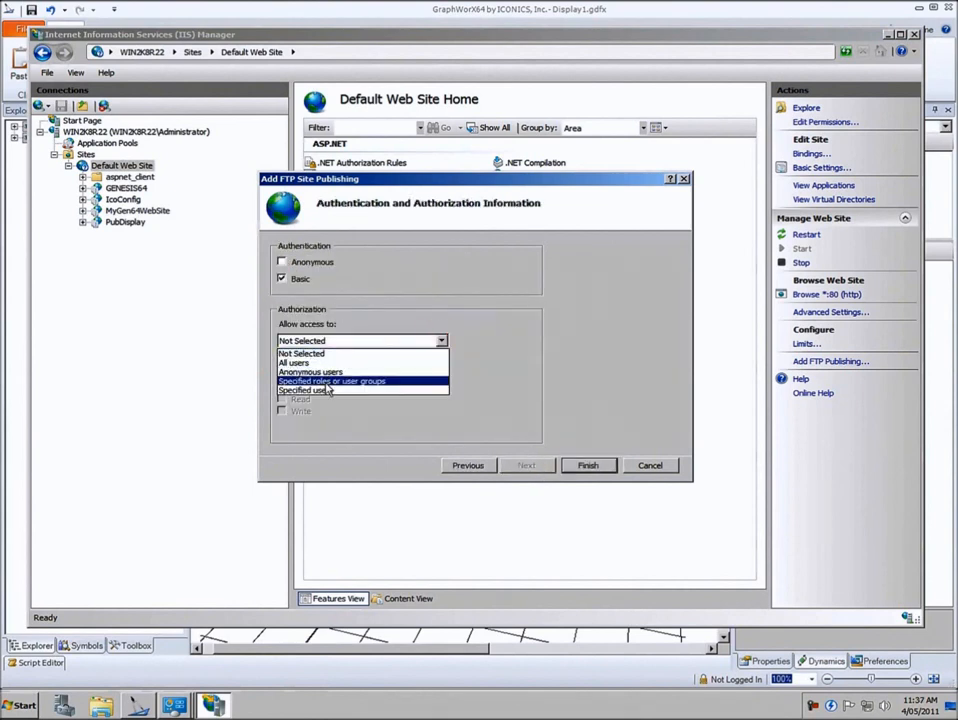
{"action": "left_click", "coordinate": [327, 389]}
{"action": "left_click", "coordinate": [318, 364]}
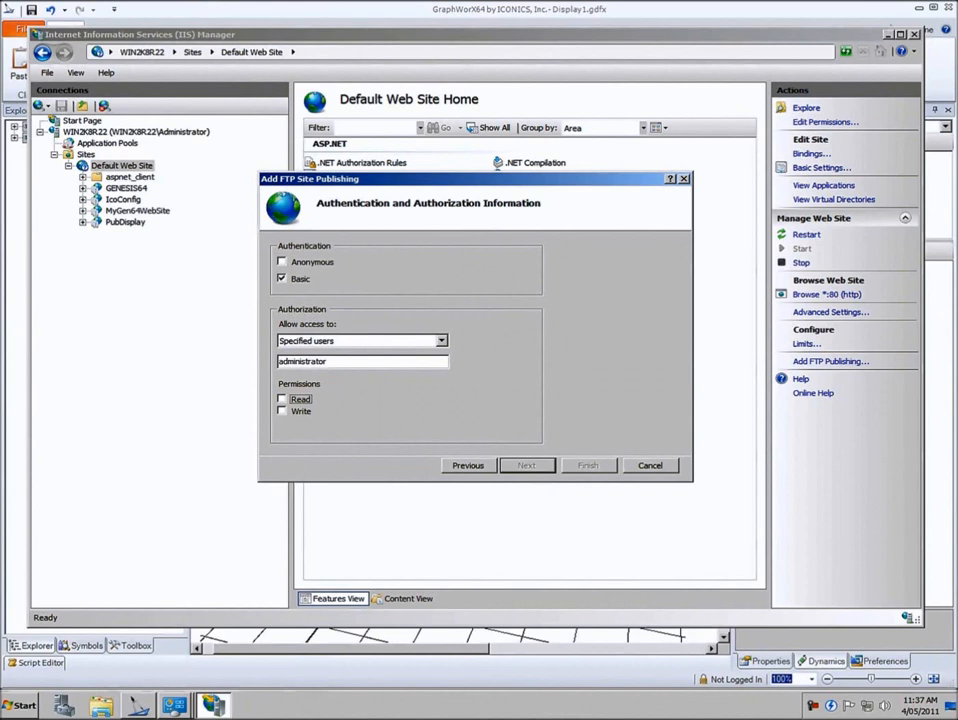
{"action": "left_click", "coordinate": [305, 400]}
{"action": "left_click", "coordinate": [300, 411]}
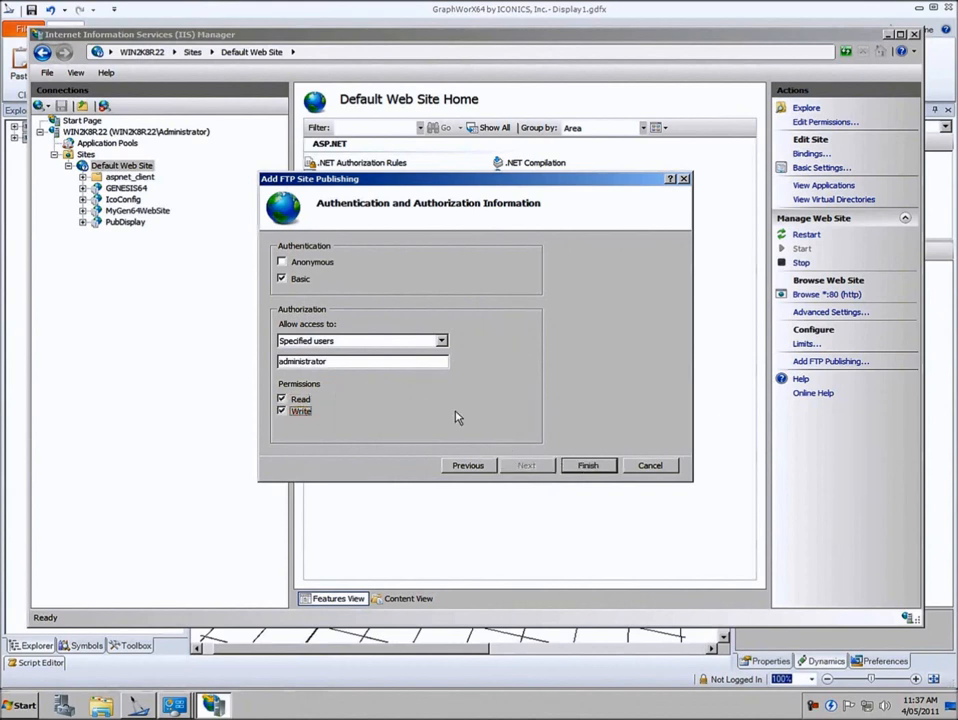
{"action": "left_click", "coordinate": [594, 466]}
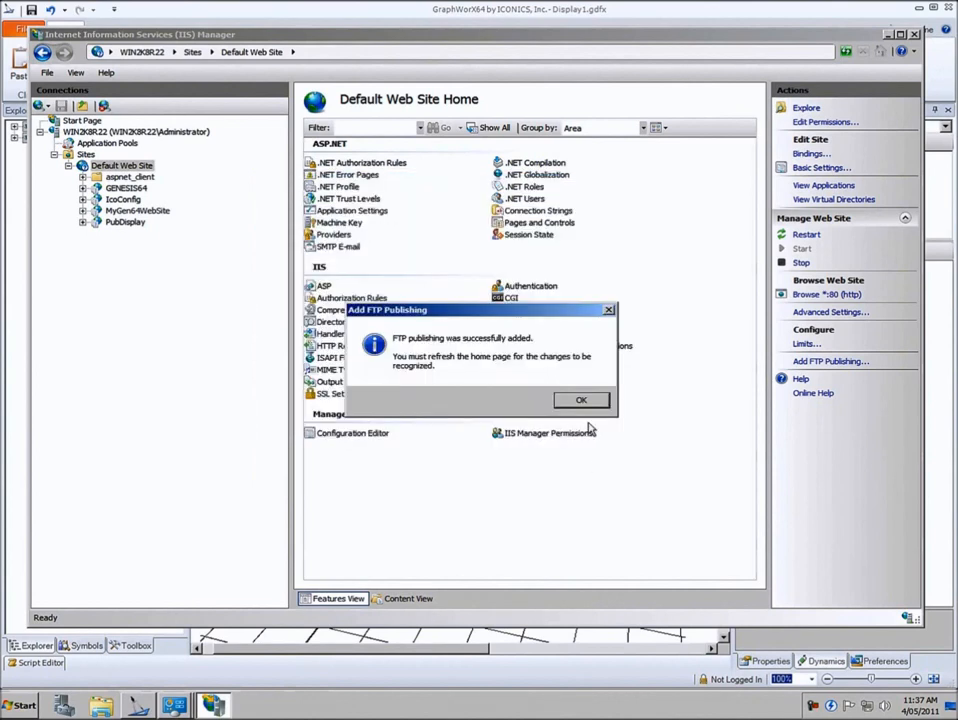
{"action": "left_click", "coordinate": [581, 399]}
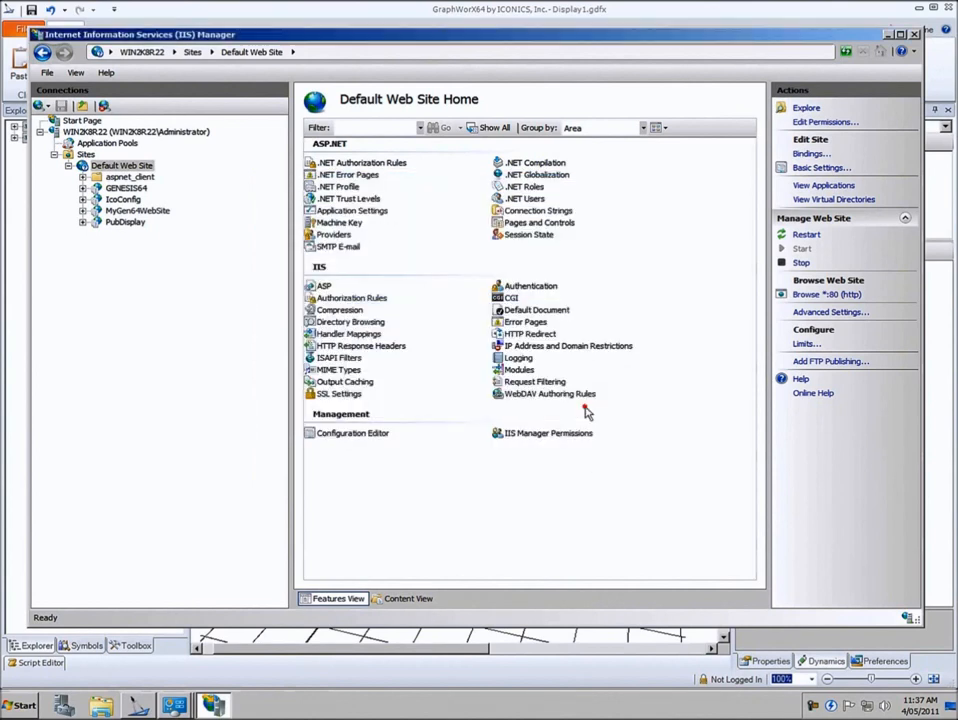
{"action": "left_click", "coordinate": [131, 173]}
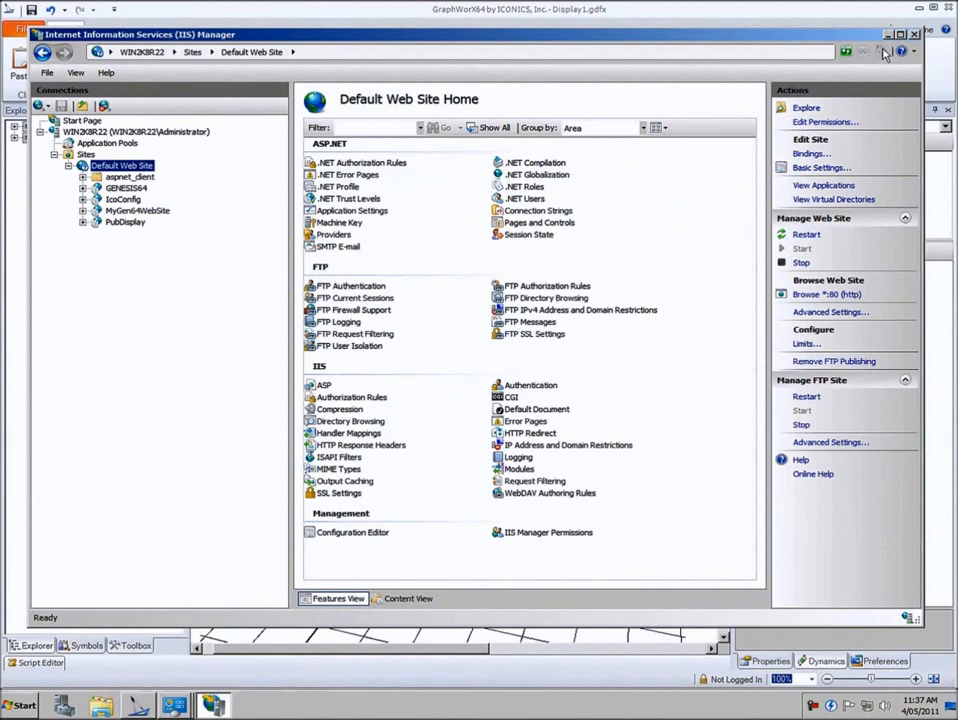
Step: Switch to GraphWorX64 and start publishing C:\test\Display1.gdfx with multiple display support, continuing to the publishing location choice
{"action": "left_click", "coordinate": [693, 17]}
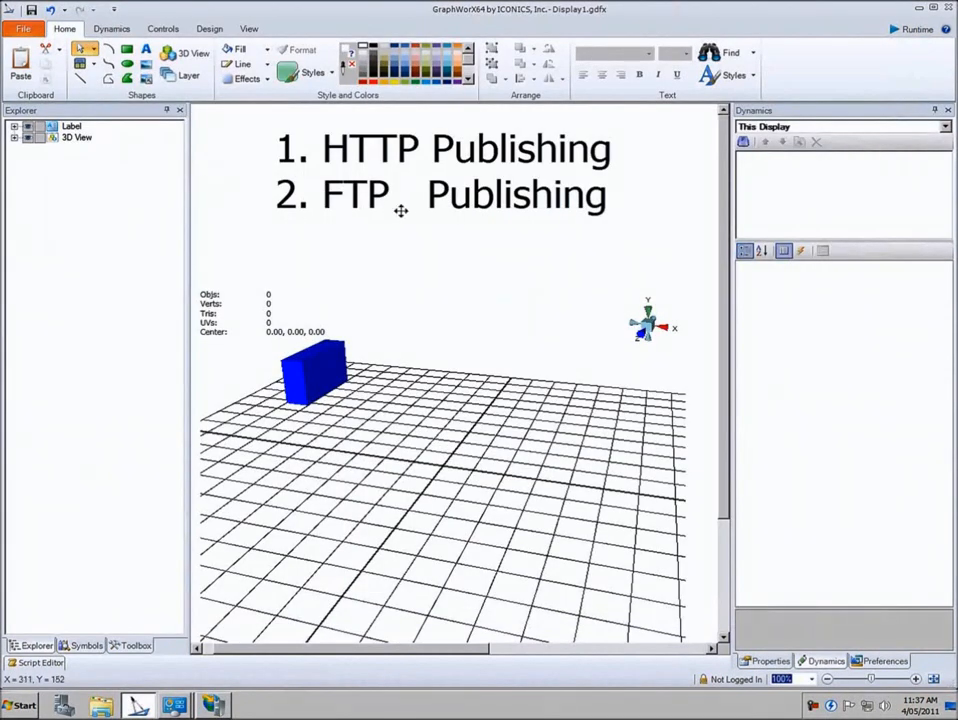
{"action": "left_click", "coordinate": [19, 31]}
{"action": "left_click", "coordinate": [46, 190]}
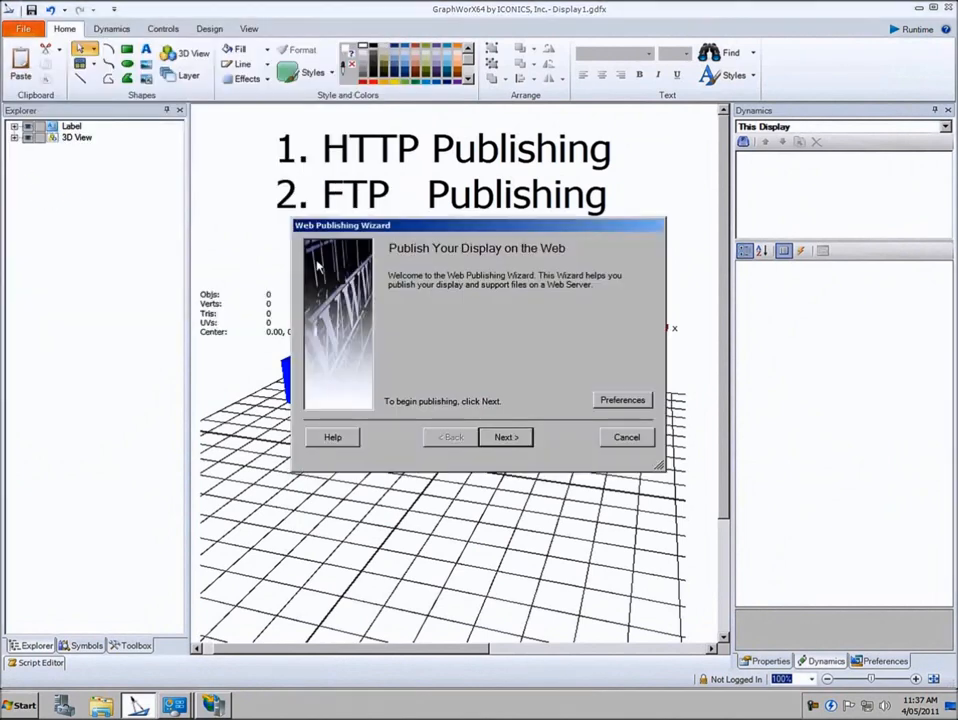
{"action": "left_click", "coordinate": [517, 441]}
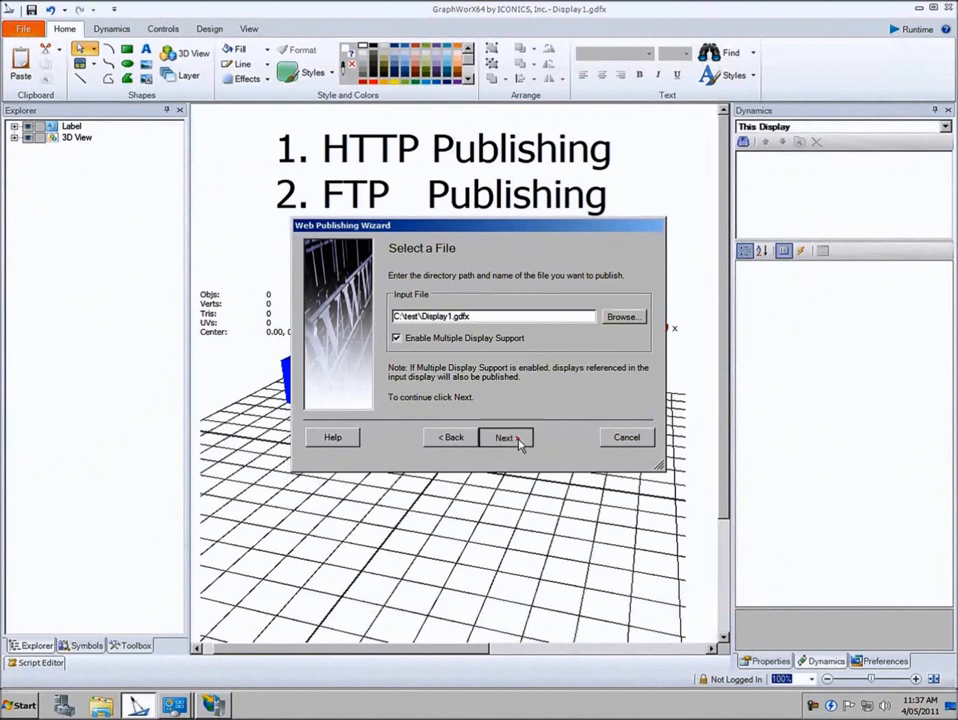
{"action": "left_click", "coordinate": [518, 441]}
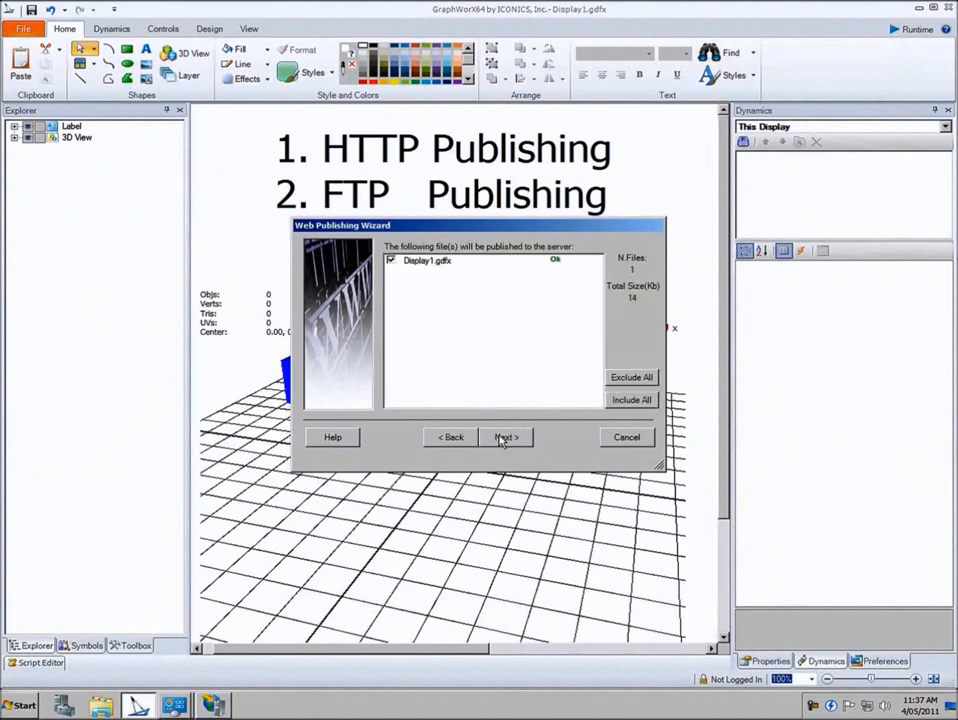
{"action": "left_click", "coordinate": [500, 438]}
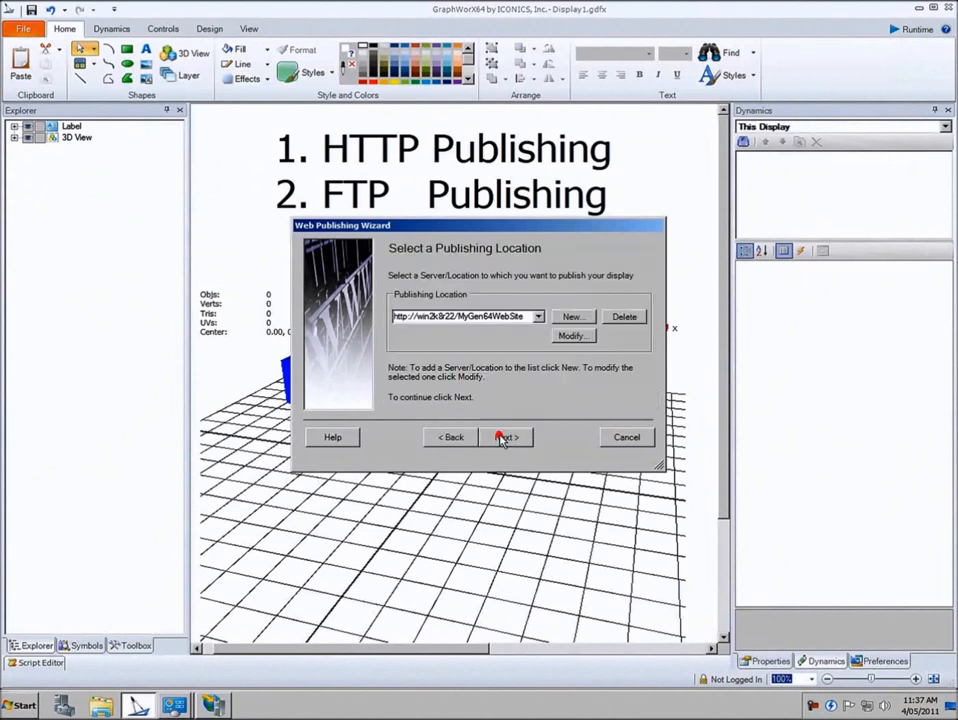
Step: Add a new publishing location using the ftp protocol, host WIN2K8R22, the default port and virtual directory /MyGen64WebSite
{"action": "left_click", "coordinate": [573, 318]}
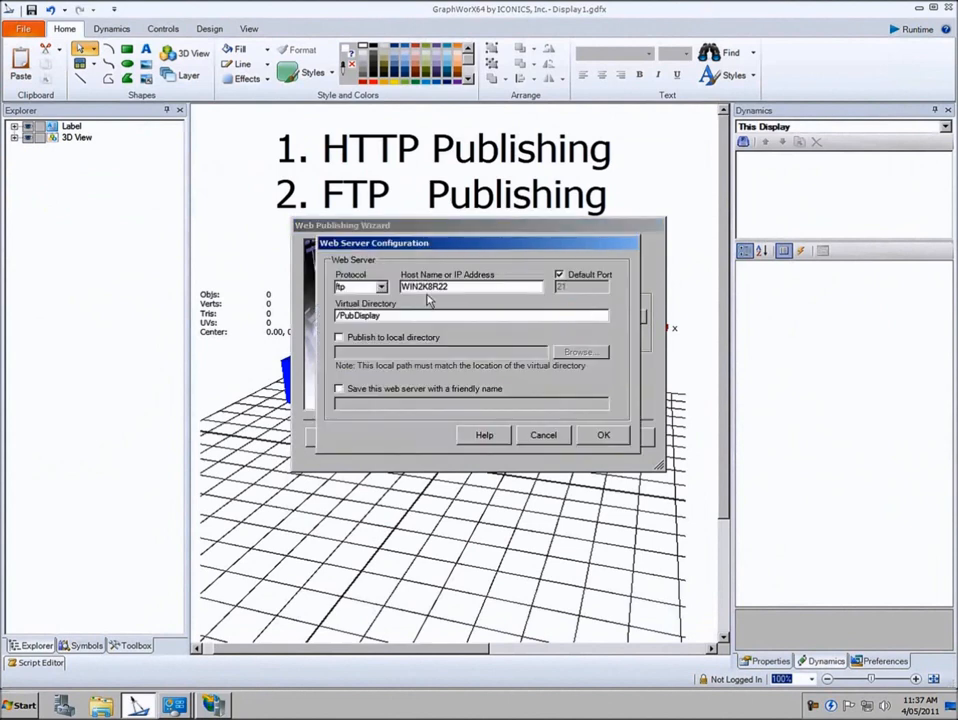
{"action": "left_click", "coordinate": [373, 287]}
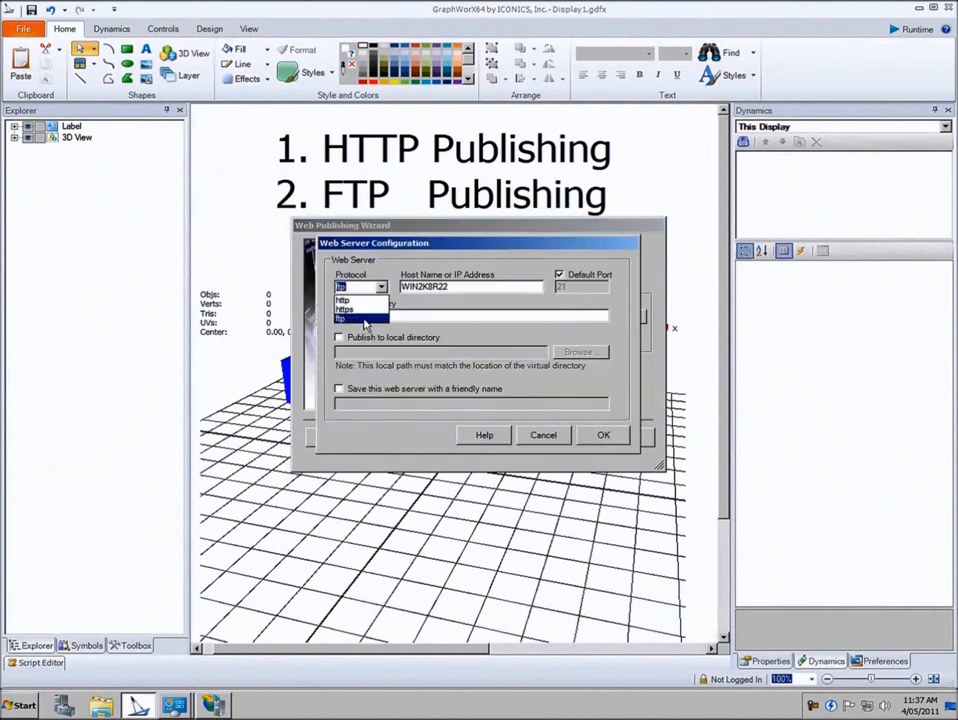
{"action": "left_click", "coordinate": [358, 316]}
{"action": "left_click", "coordinate": [459, 289]}
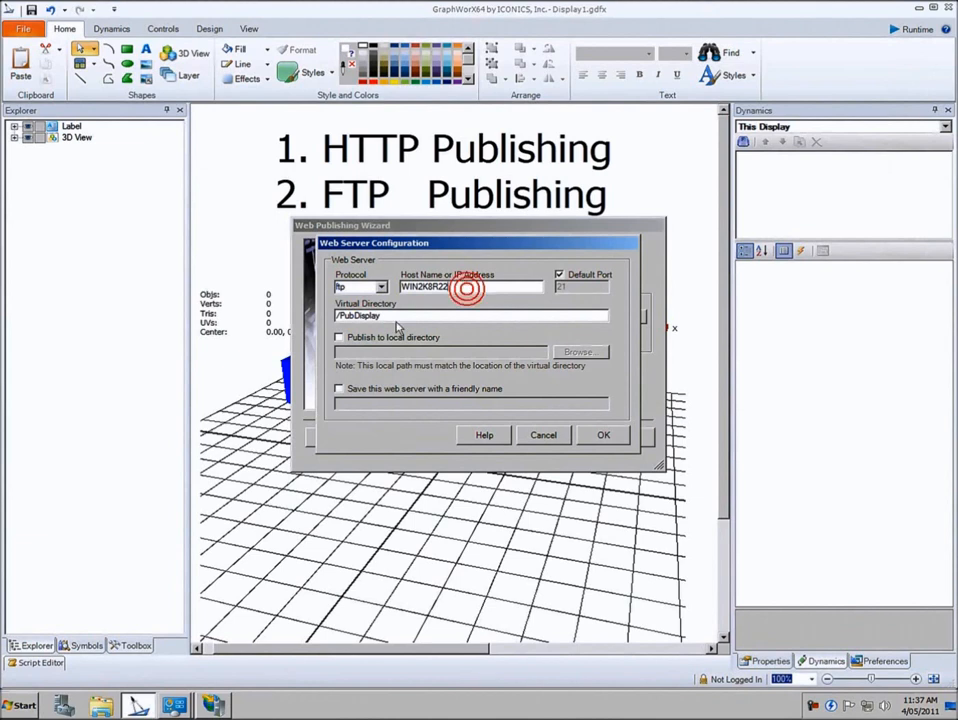
{"action": "double_click", "coordinate": [339, 315]}
{"action": "type", "text": "/MyGen64WebSite"}
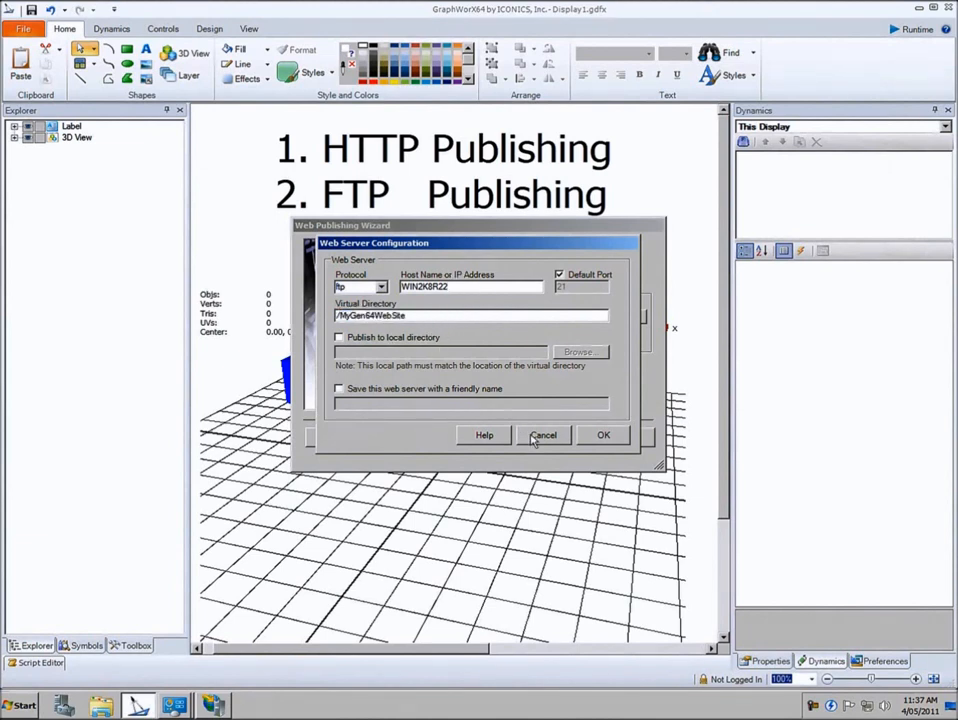
{"action": "left_click", "coordinate": [605, 436]}
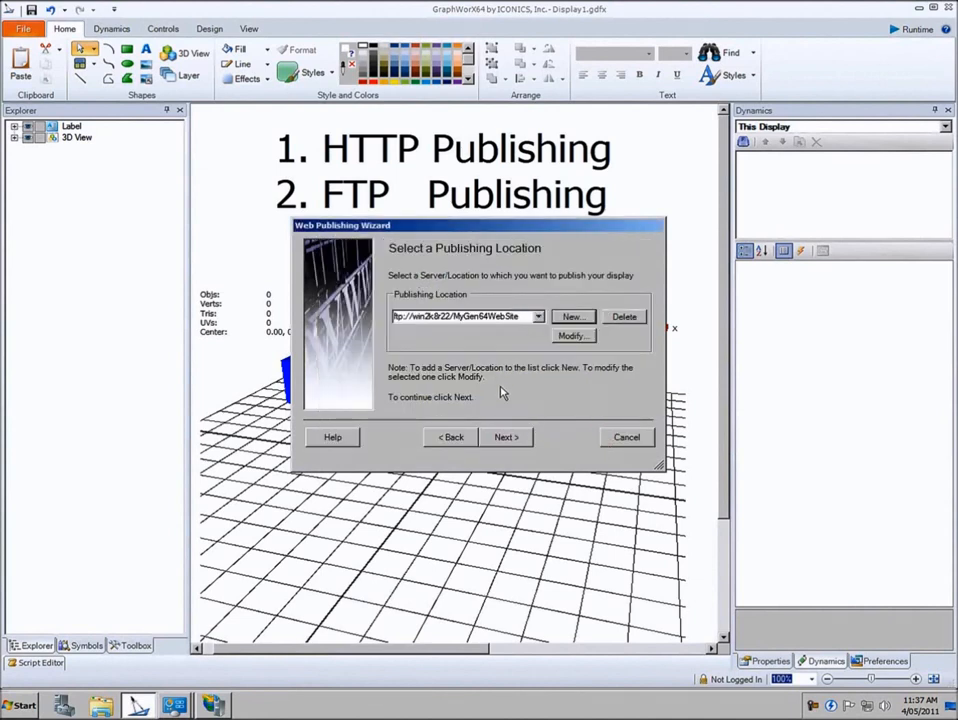
Step: Publish the display to ftp://win2k8r22/MyGen64WebSite with the remembered credentials and close the Web Publishing Wizard
{"action": "left_click", "coordinate": [506, 439]}
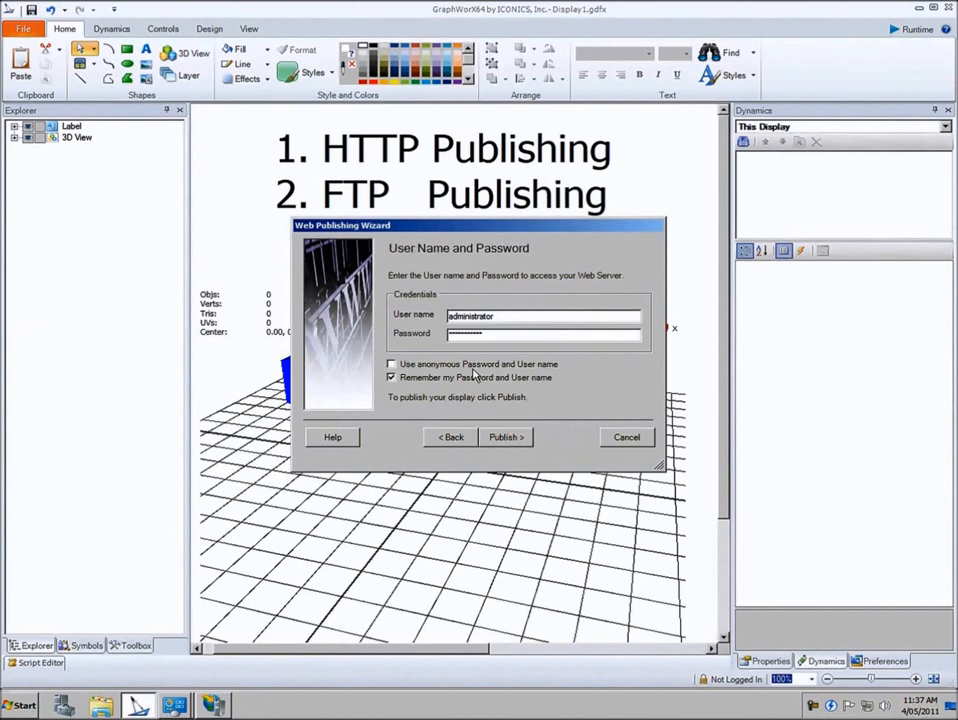
{"action": "left_click", "coordinate": [506, 437]}
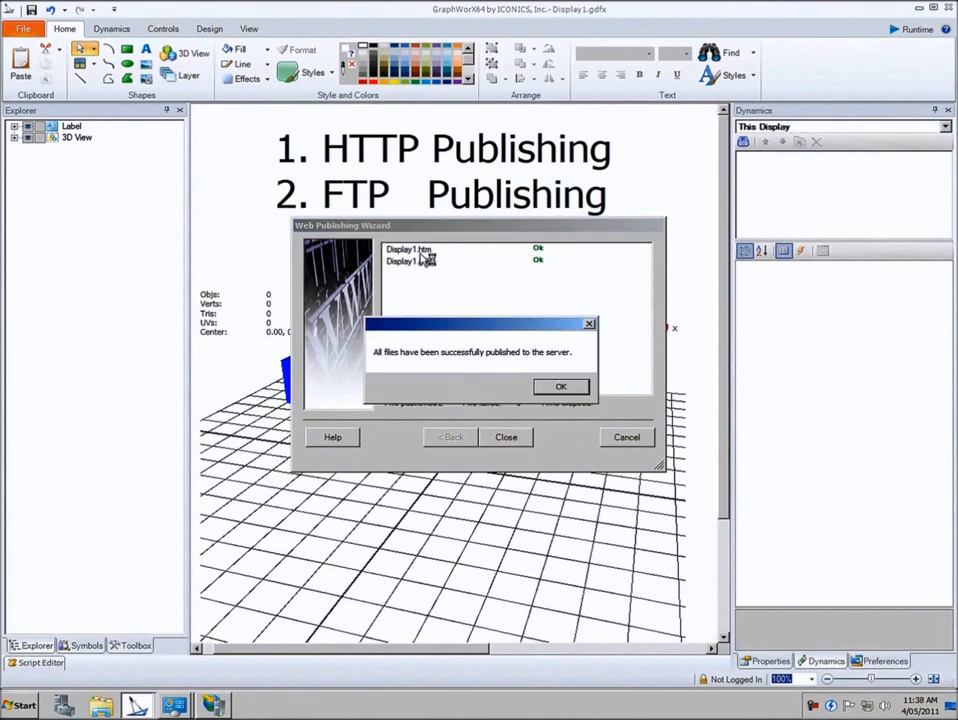
{"action": "left_click", "coordinate": [564, 388]}
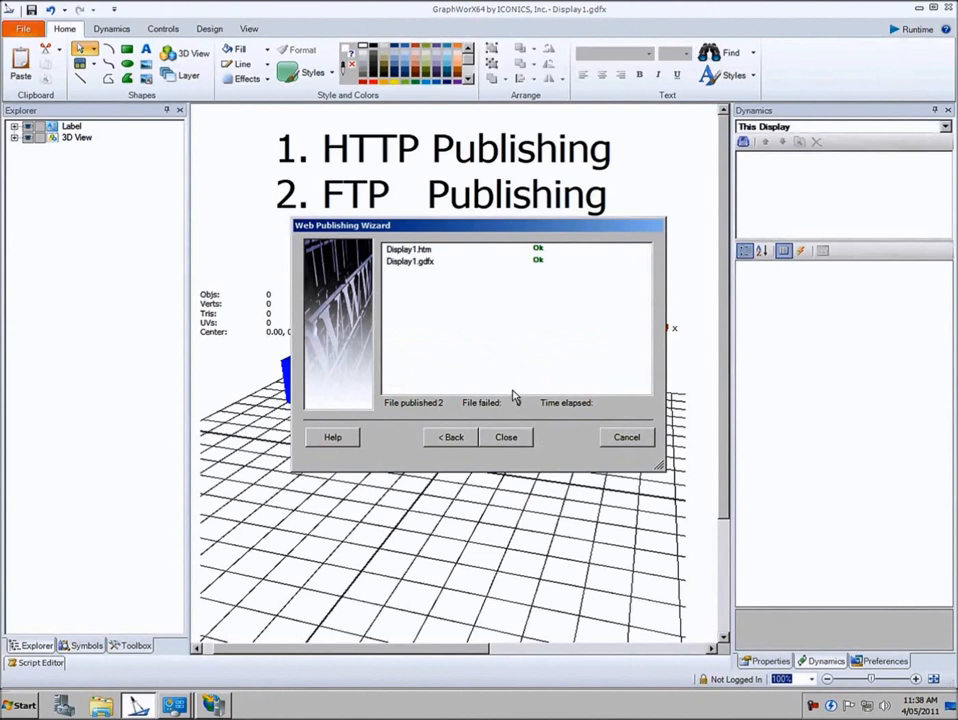
{"action": "left_click", "coordinate": [507, 437]}
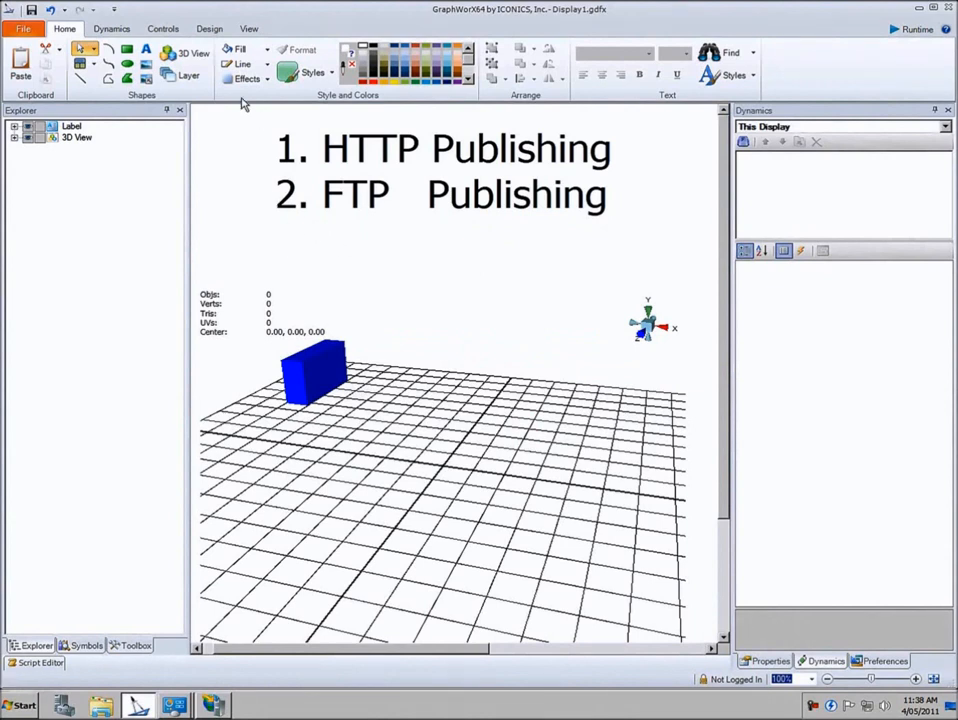
Step: Save the display as a GraphWorX64 Silverlight Display (*.gdfxs) named Display1 in the C:\test folder
{"action": "left_click", "coordinate": [21, 32]}
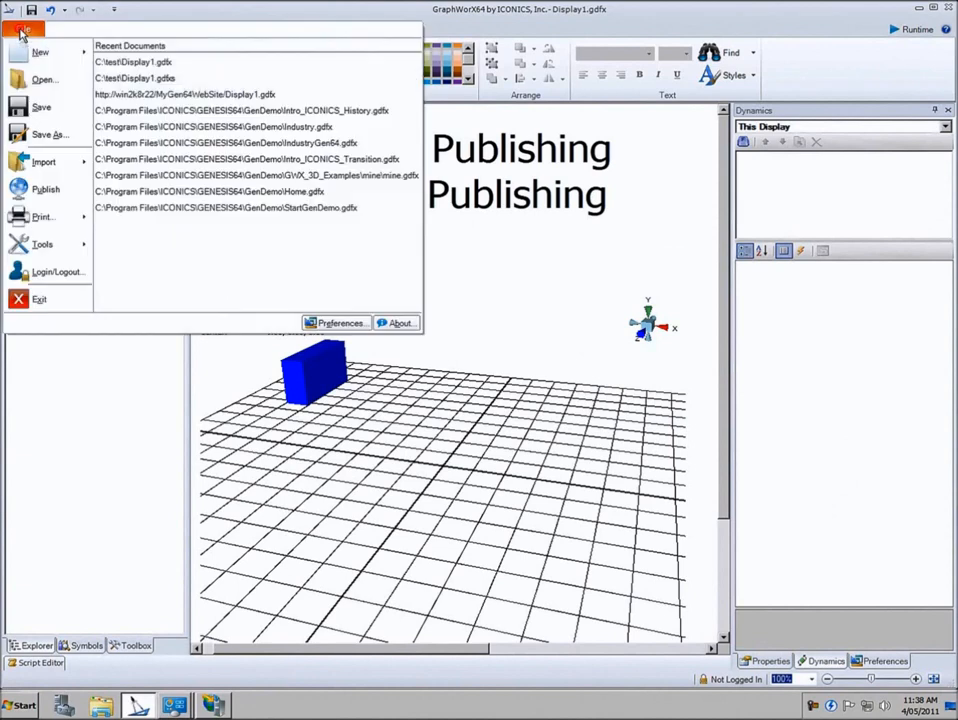
{"action": "left_click", "coordinate": [38, 134]}
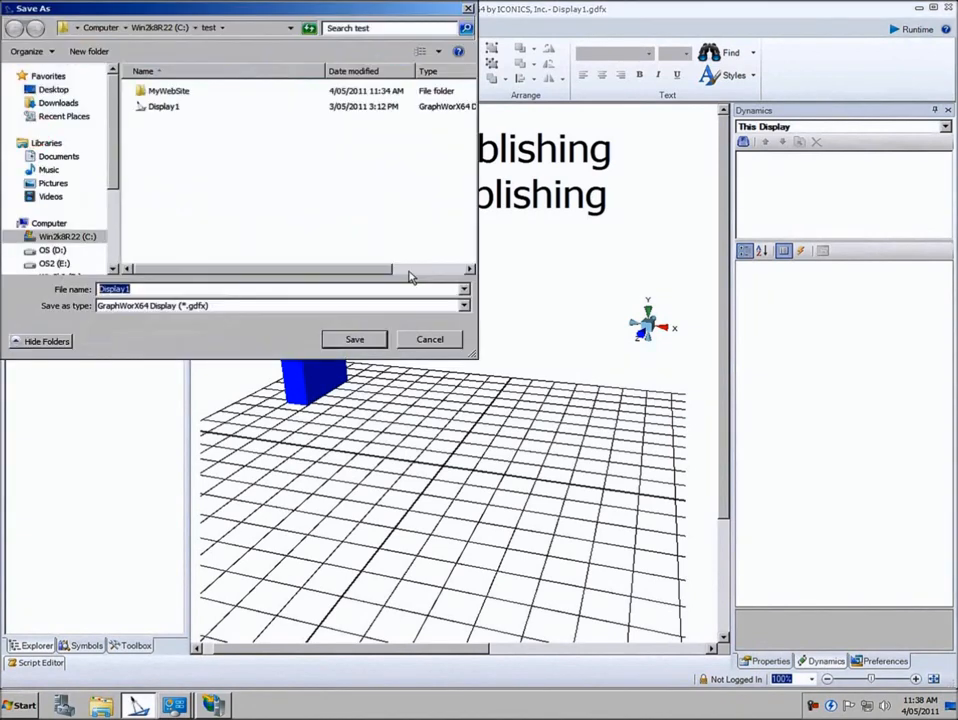
{"action": "left_click", "coordinate": [465, 309]}
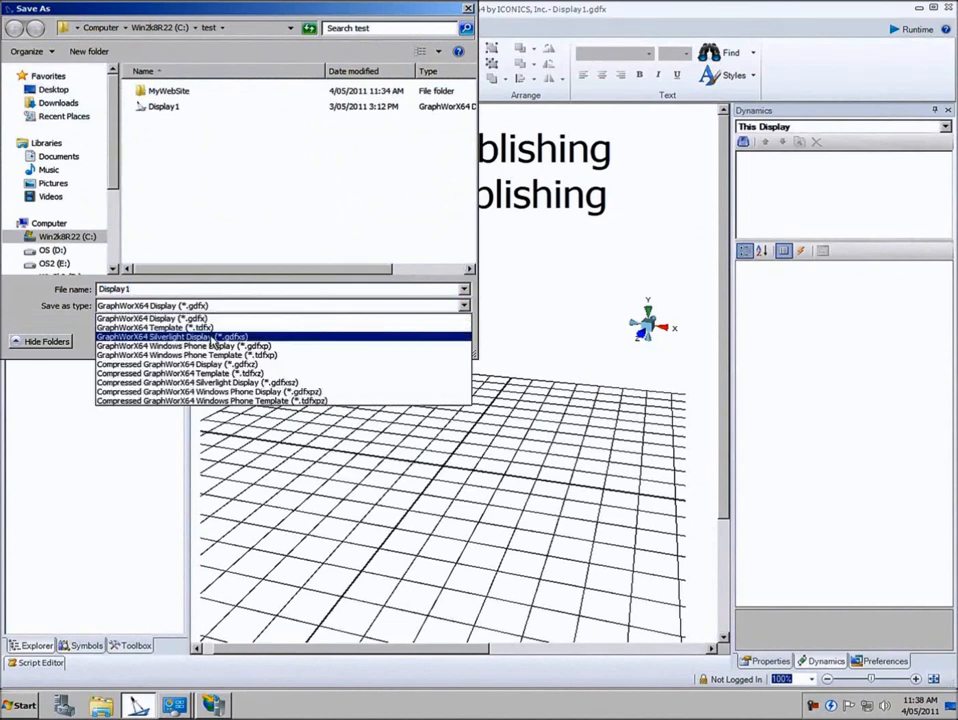
{"action": "left_click", "coordinate": [211, 337]}
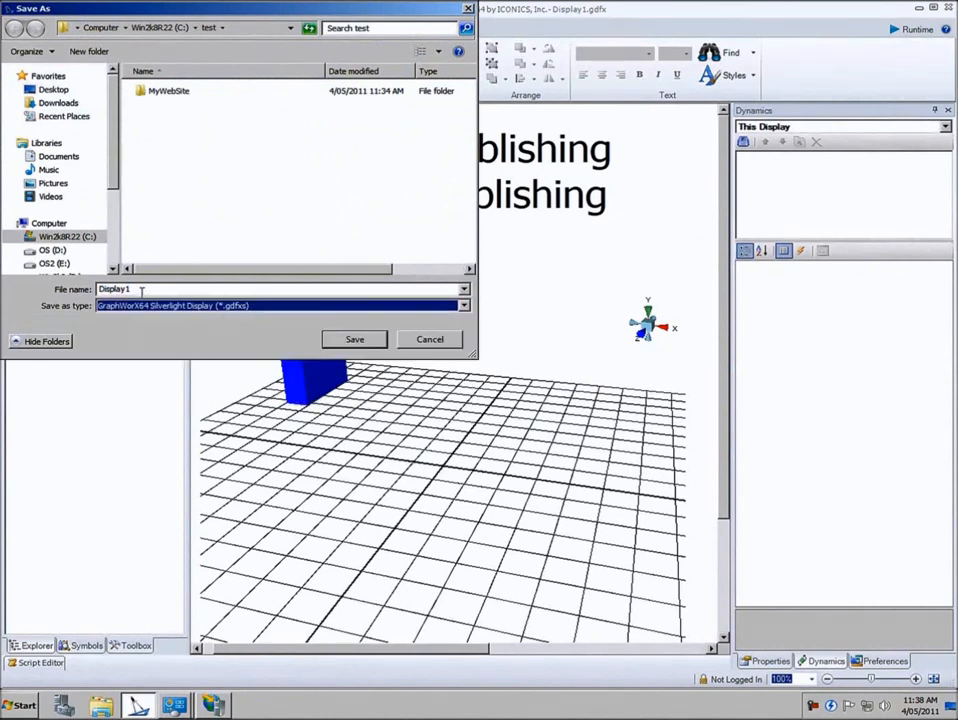
{"action": "left_click", "coordinate": [352, 339]}
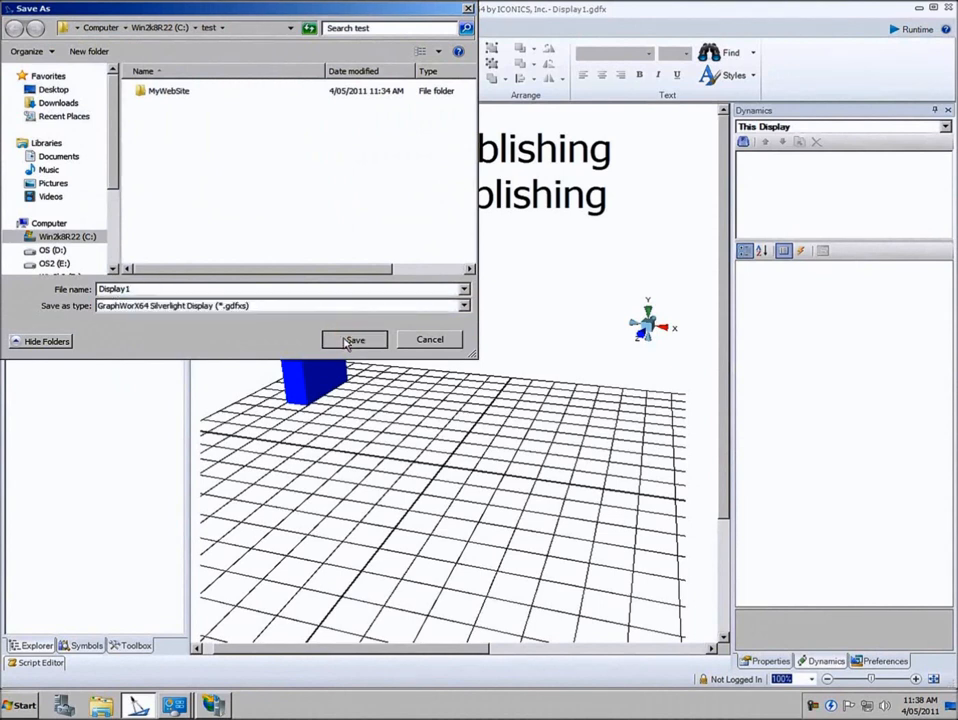
{"action": "left_click", "coordinate": [546, 397]}
{"action": "left_click", "coordinate": [597, 396]}
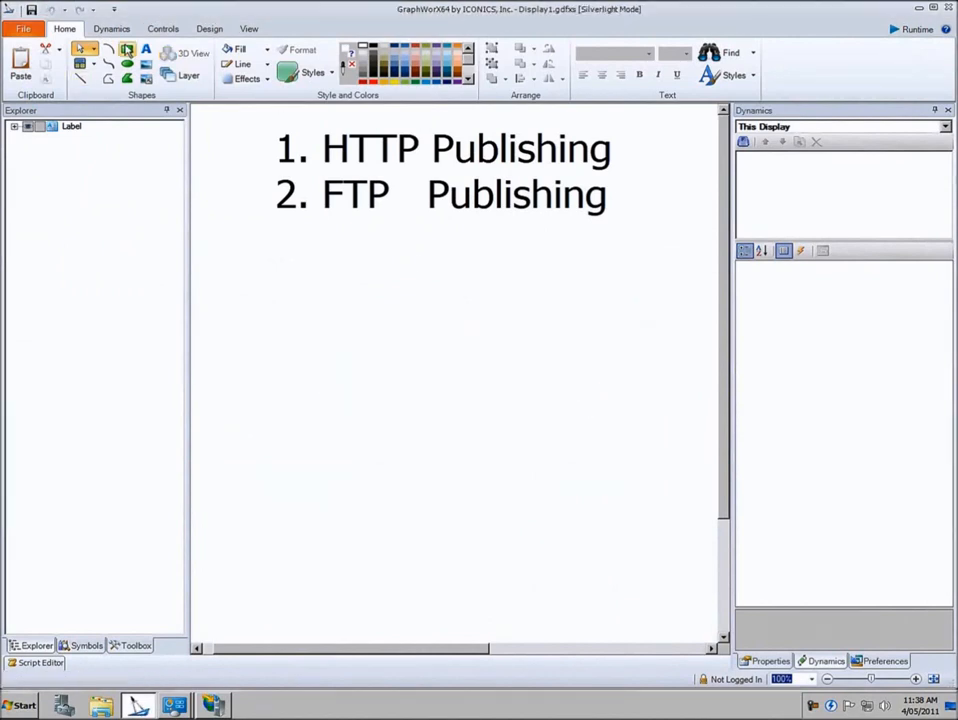
Step: Draw a tall rectangle below the FTP Publishing text and save the Silverlight display
{"action": "left_click", "coordinate": [127, 52]}
{"action": "left_click_drag", "start_coordinate": [273, 260], "coordinate": [436, 534]}
{"action": "right_click", "coordinate": [494, 299]}
{"action": "left_click", "coordinate": [31, 9]}
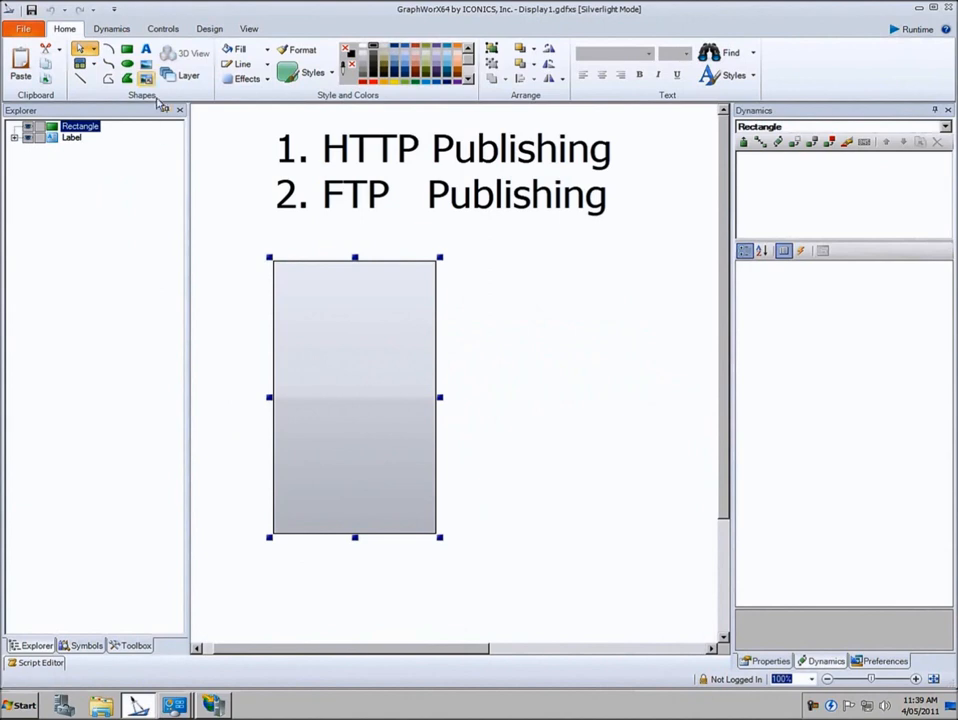
Step: Start publishing C:\test\Display1.gdfxs with multiple display support enabled, and include both Display1.gdfxs and Silverlight.js
{"action": "left_click", "coordinate": [23, 30]}
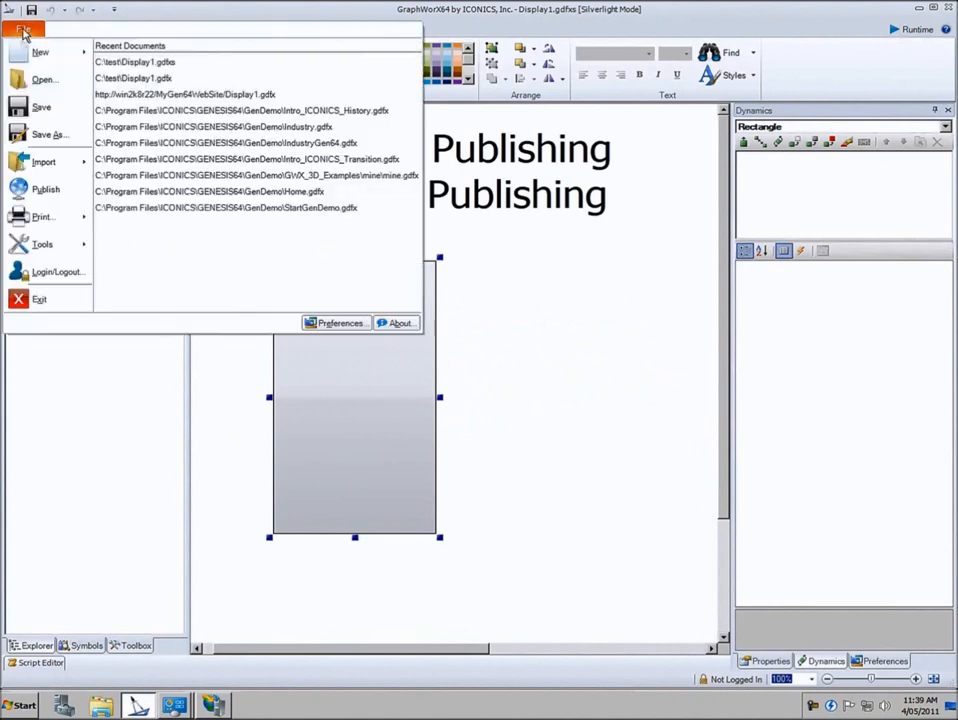
{"action": "left_click", "coordinate": [47, 190]}
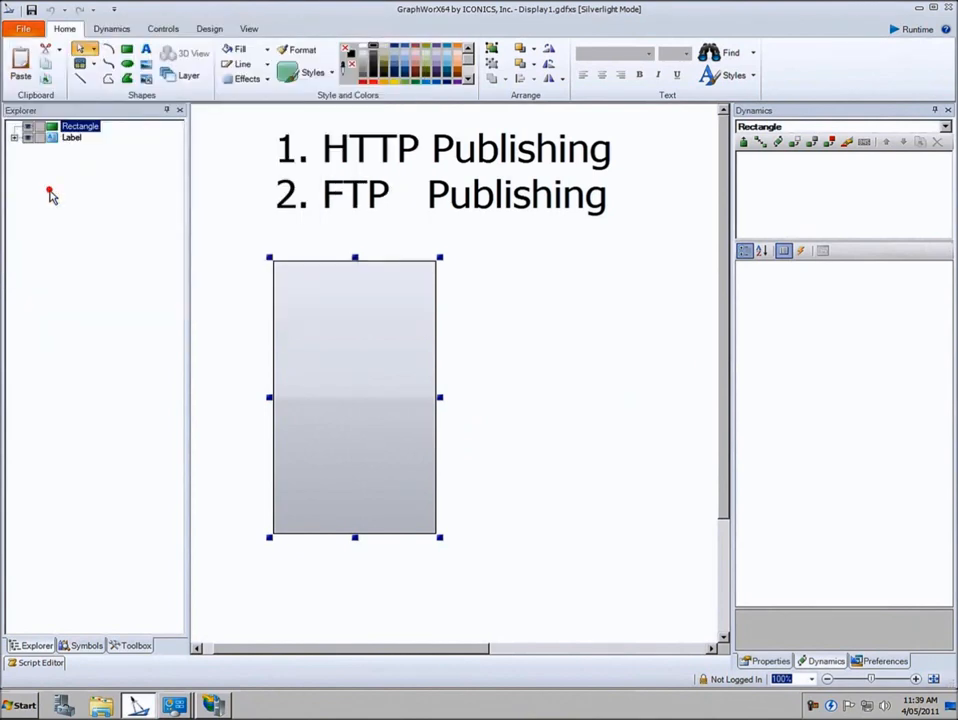
{"action": "left_click", "coordinate": [497, 438]}
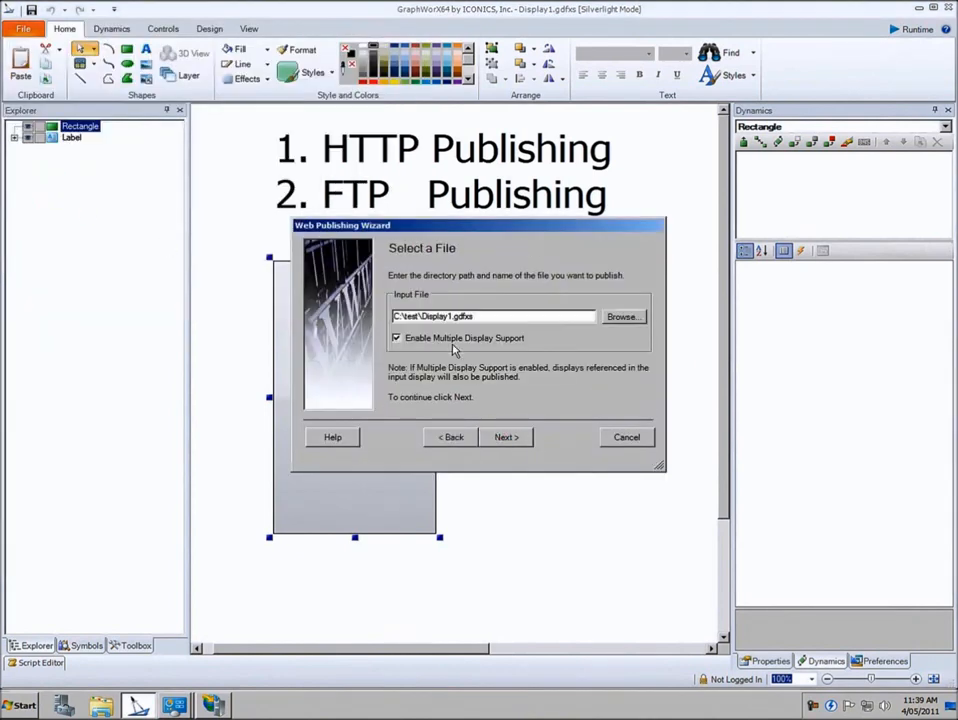
{"action": "left_click", "coordinate": [506, 439]}
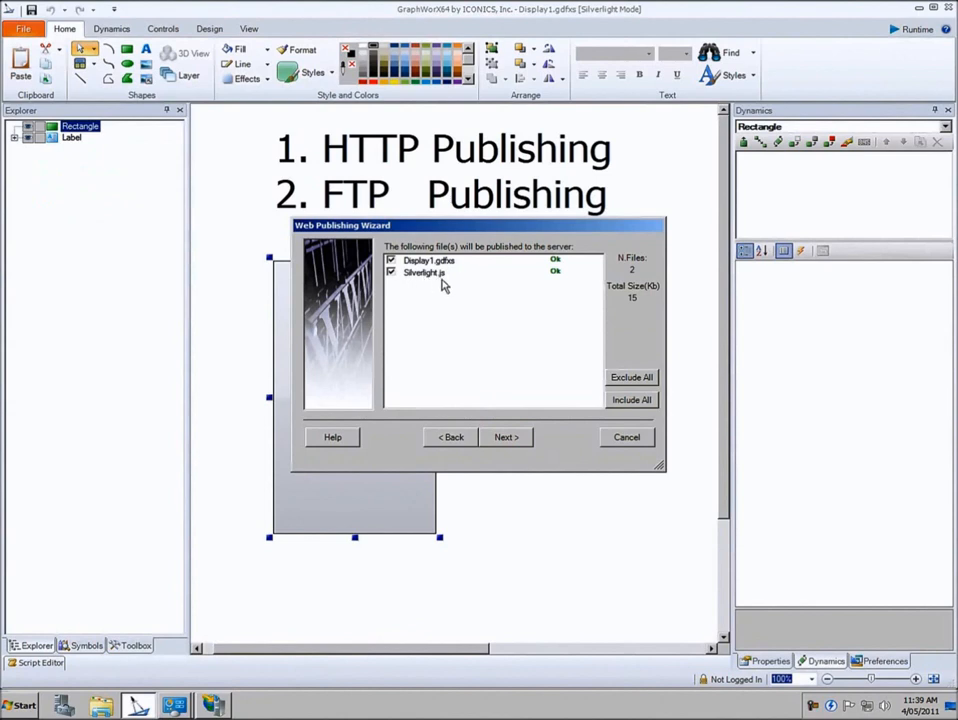
{"action": "left_click", "coordinate": [507, 438]}
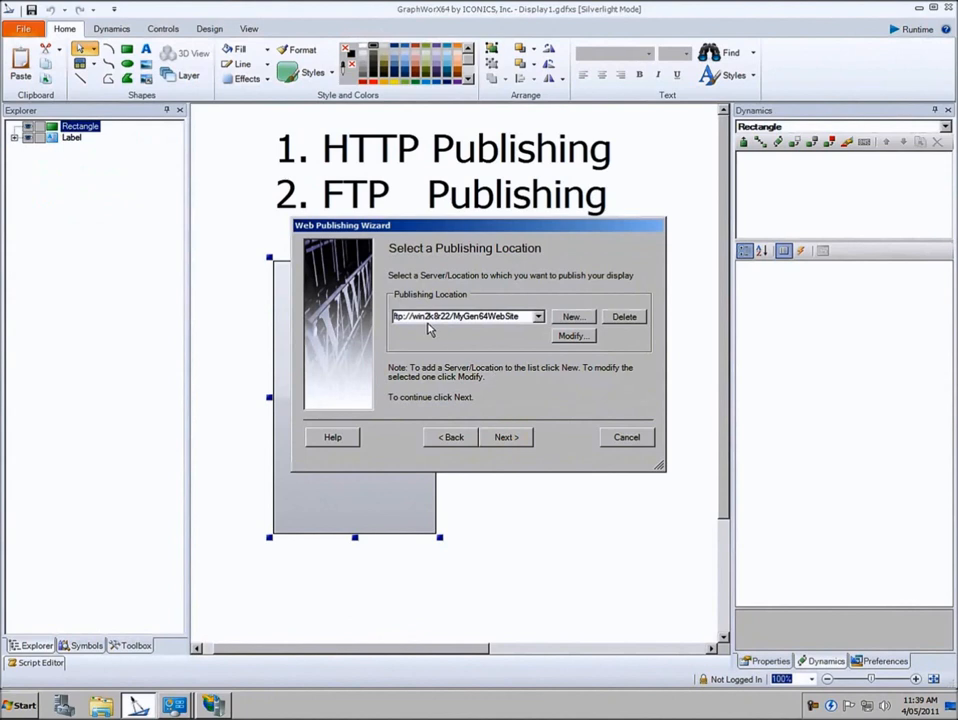
{"action": "left_click", "coordinate": [538, 317]}
{"action": "left_click", "coordinate": [453, 330]}
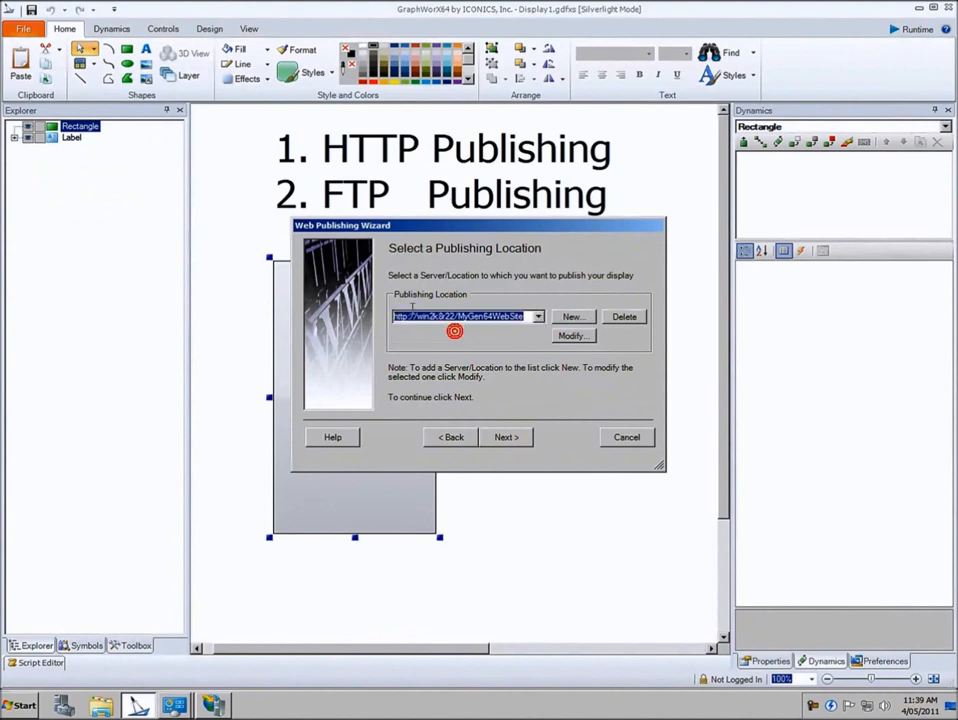
{"action": "left_click", "coordinate": [507, 438]}
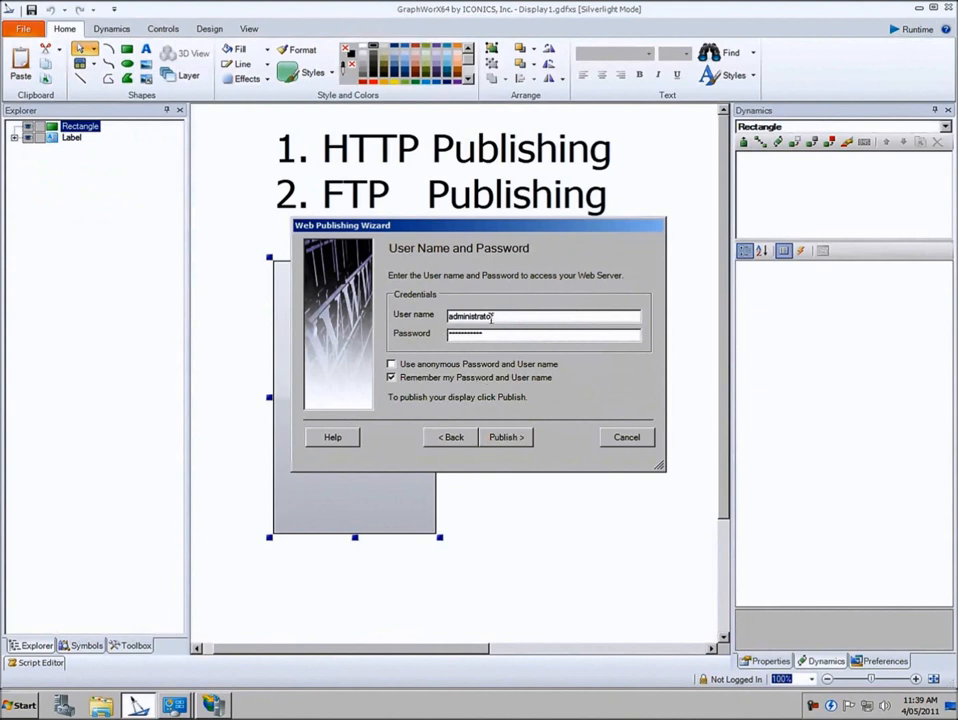
{"action": "left_click", "coordinate": [505, 438]}
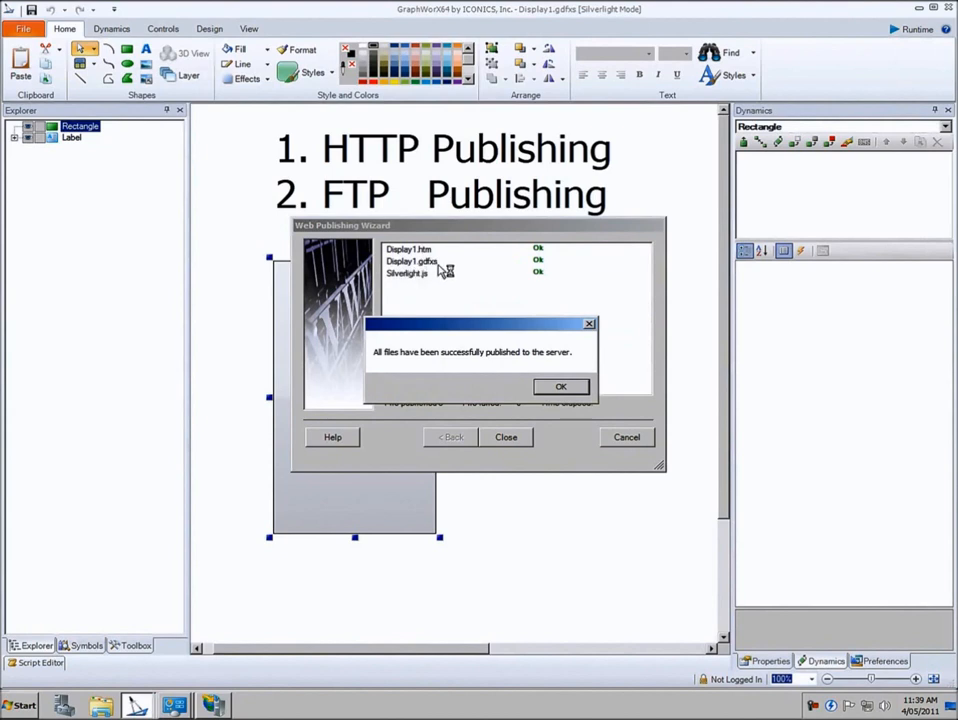
{"action": "left_click", "coordinate": [561, 388]}
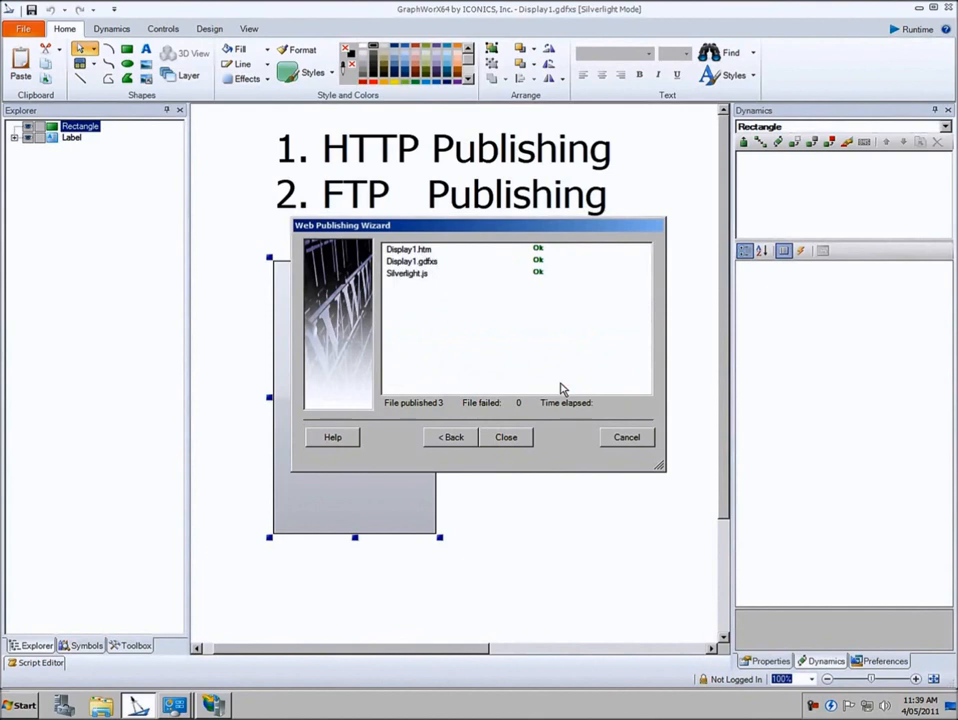
{"action": "left_click", "coordinate": [509, 438]}
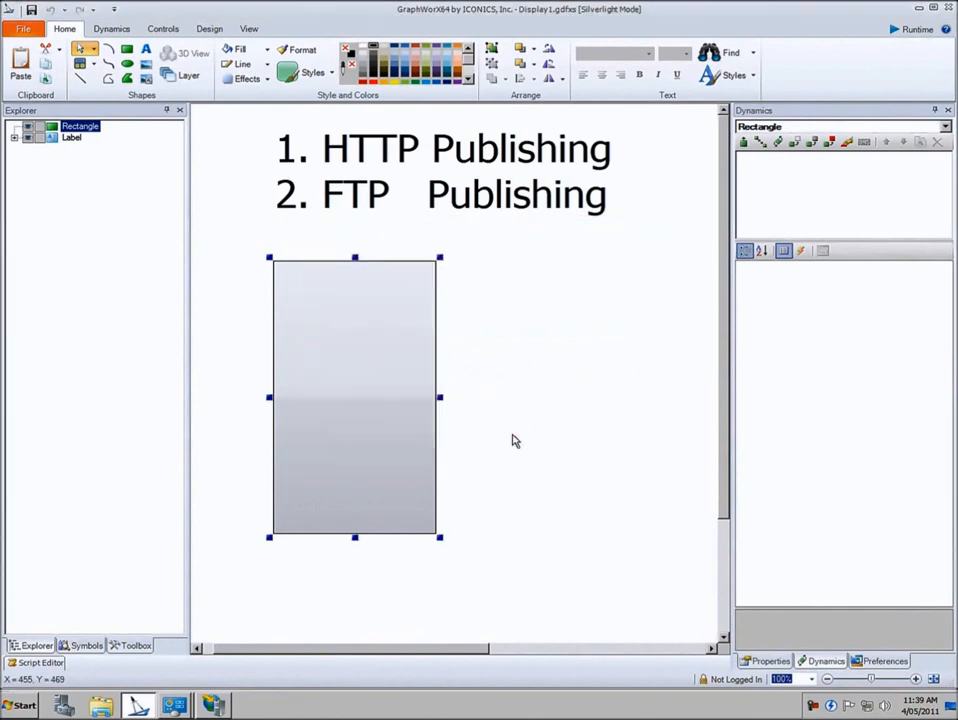
Step: Switch to IIS Manager and show the content of MyGen64WebSite under Default Web Site
{"action": "right_click", "coordinate": [219, 706]}
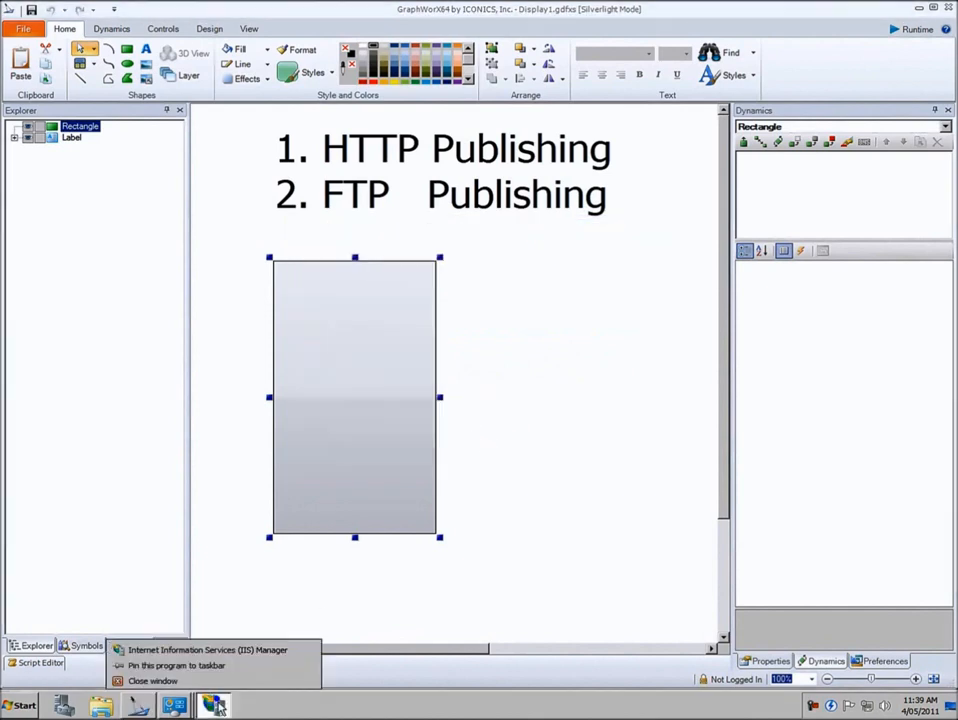
{"action": "left_click", "coordinate": [214, 706]}
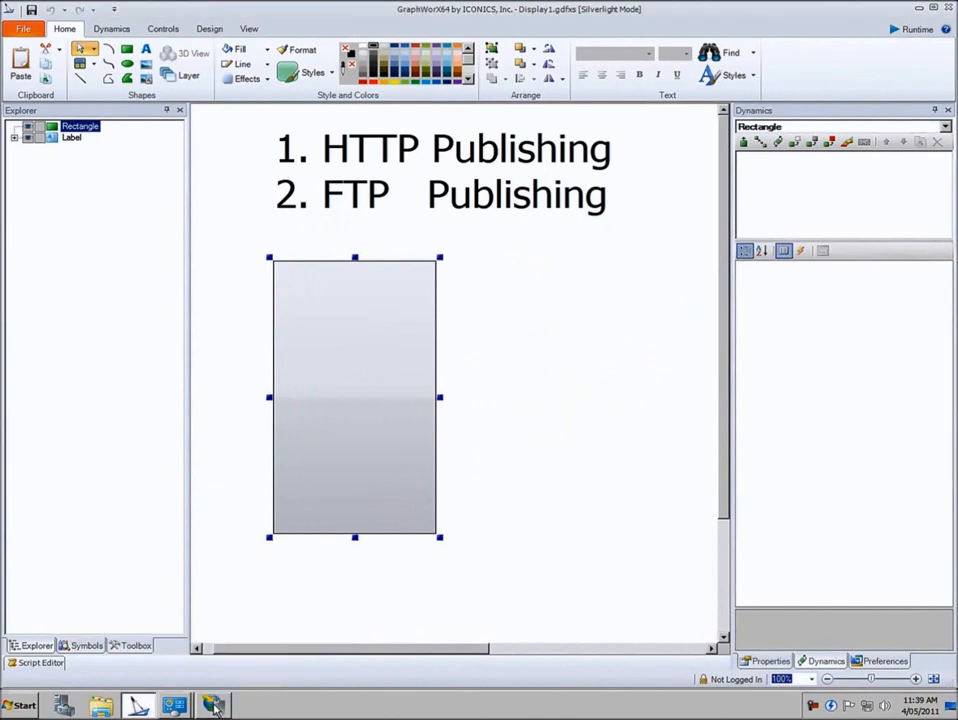
{"action": "left_click", "coordinate": [214, 706]}
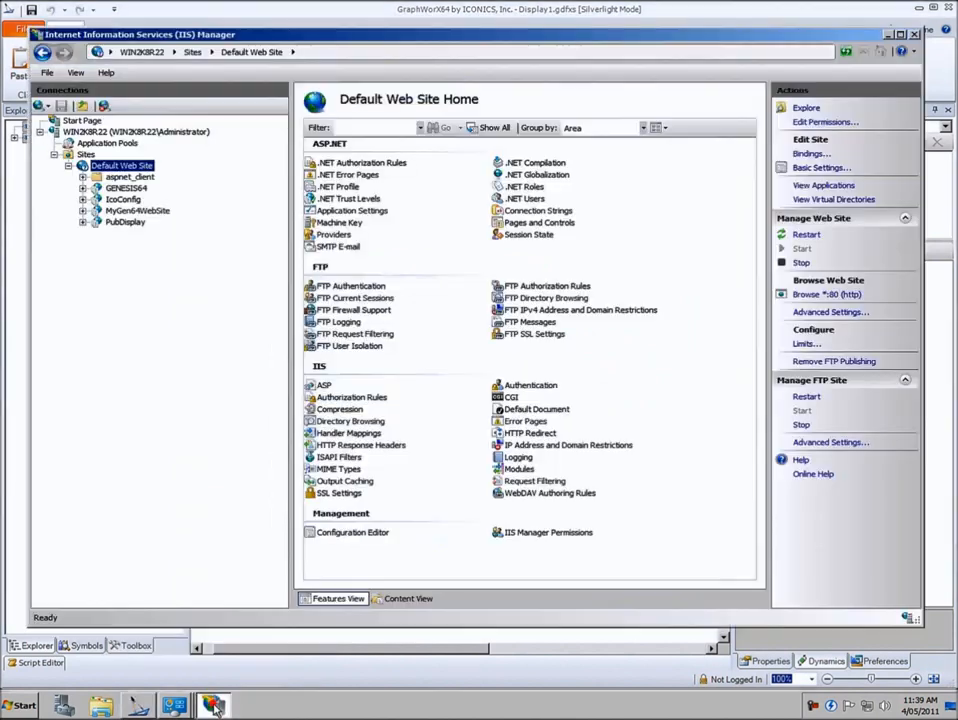
{"action": "left_click", "coordinate": [130, 210]}
{"action": "right_click", "coordinate": [134, 210]}
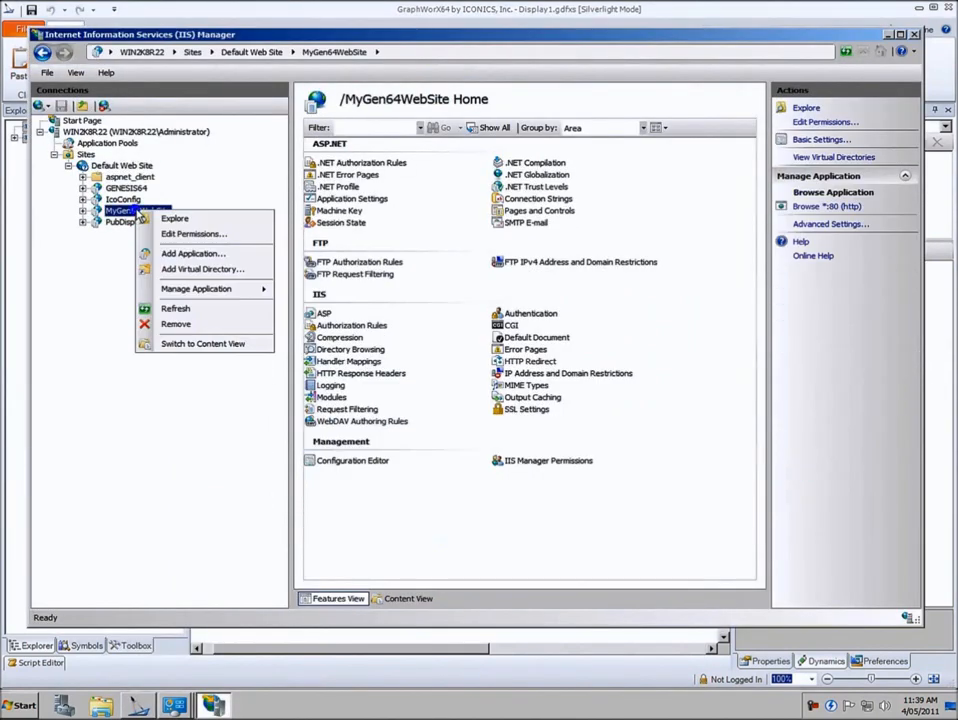
{"action": "left_click", "coordinate": [196, 344]}
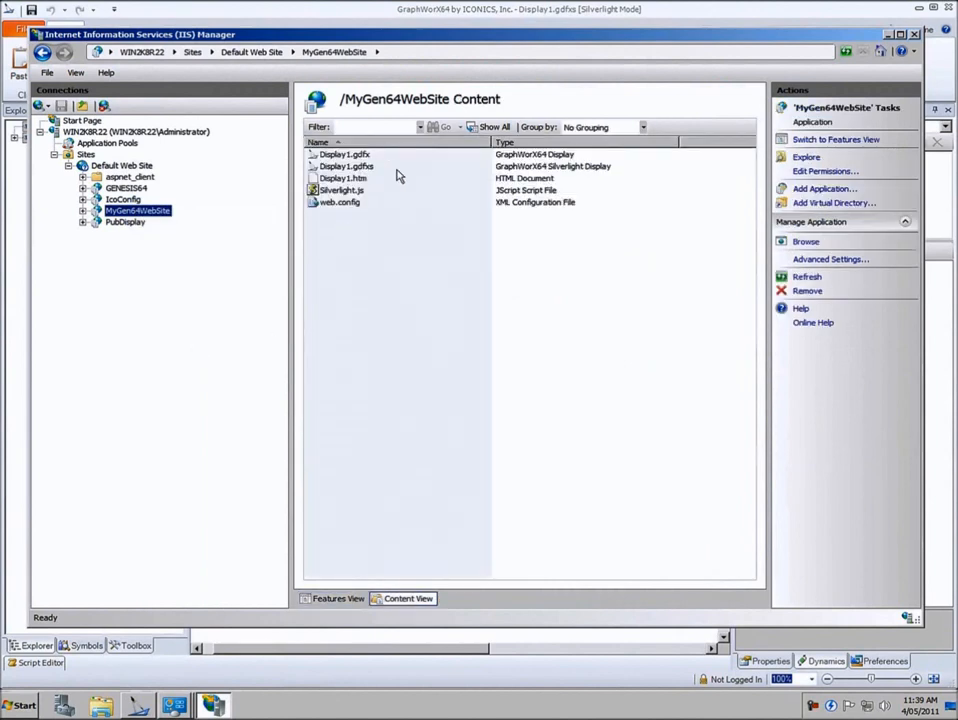
Step: Browse the published Display1.htm page of MyGen64WebSite in Internet Explorer
{"action": "left_click", "coordinate": [348, 180]}
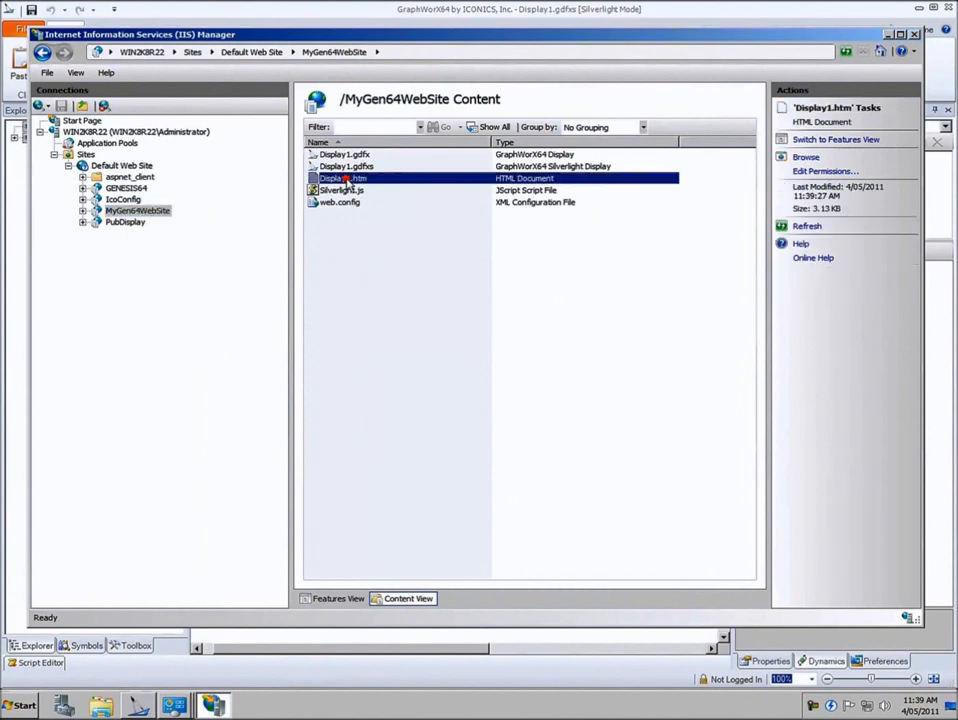
{"action": "right_click", "coordinate": [346, 182]}
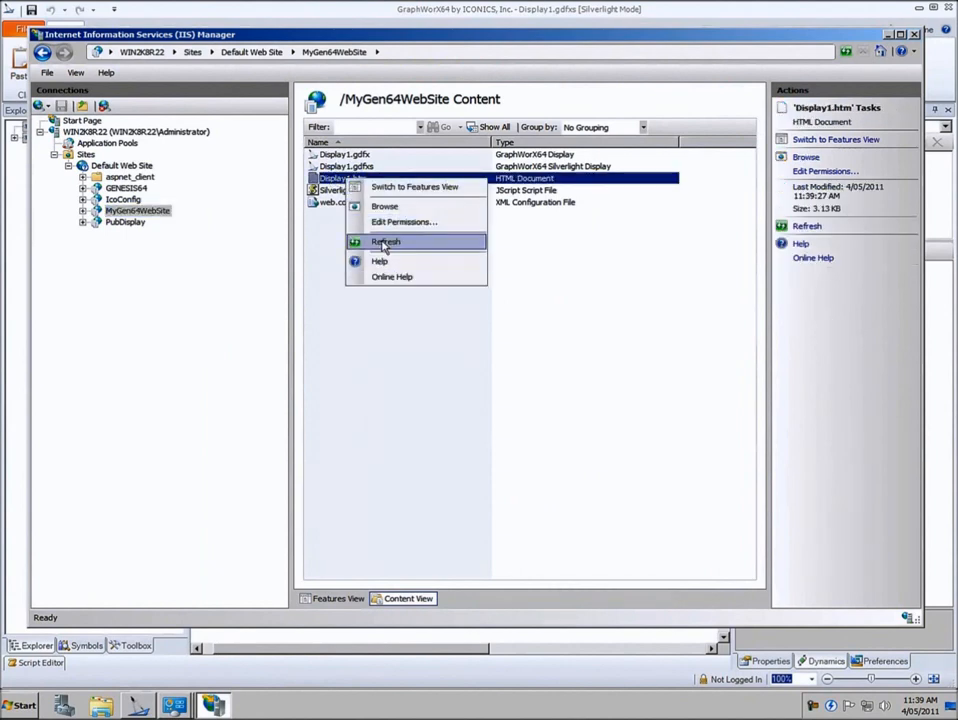
{"action": "left_click", "coordinate": [384, 207]}
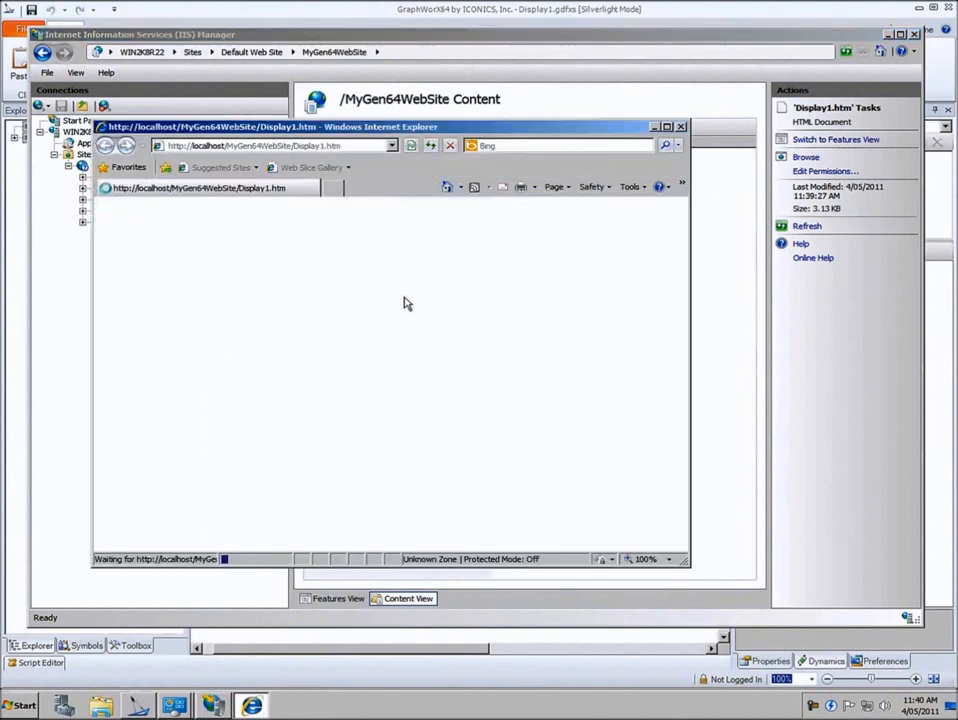